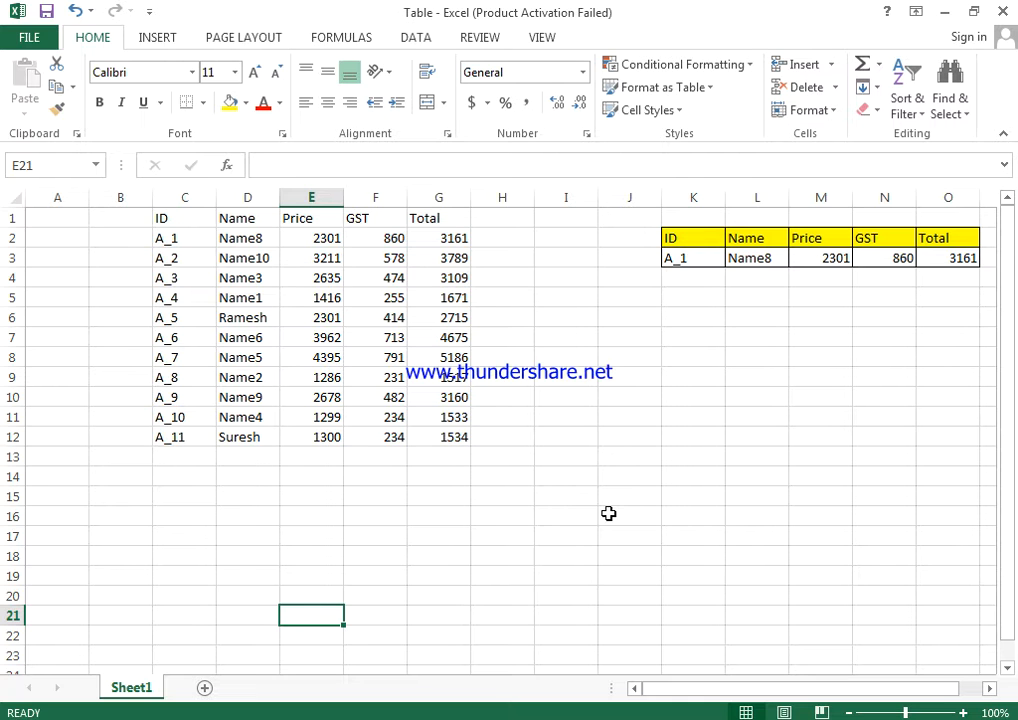
Examine the lookup formulas for Name, Price, GST and Total in L3:O3, including the range that L3 references.
{"action": "left_click", "coordinate": [766, 261]}
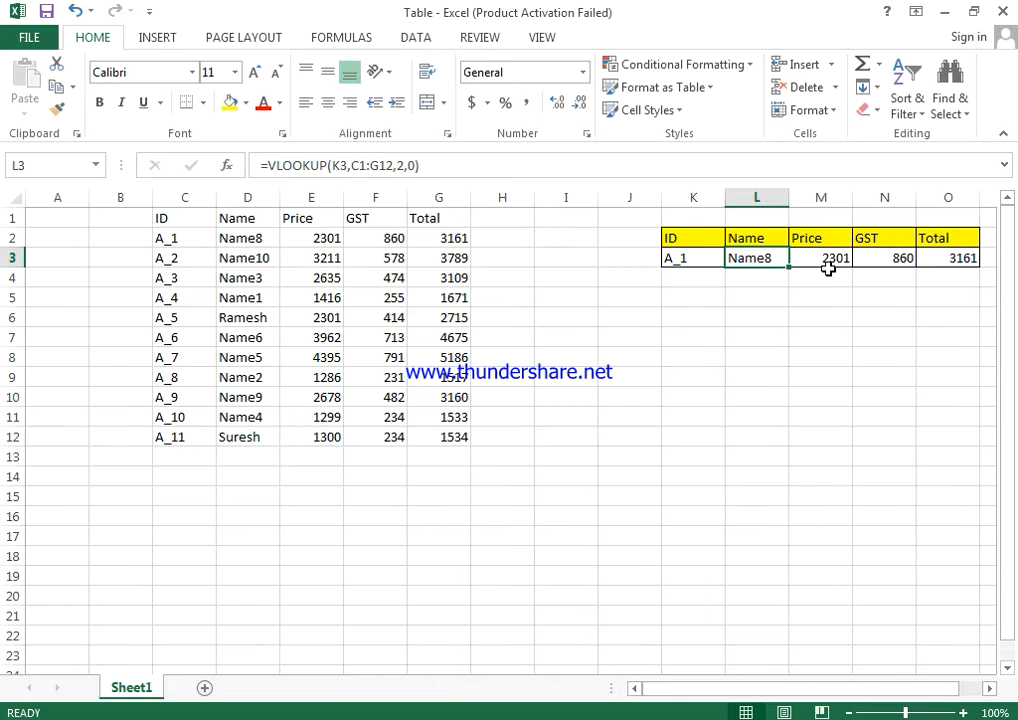
{"action": "left_click", "coordinate": [828, 262]}
{"action": "left_click", "coordinate": [910, 258]}
{"action": "left_click", "coordinate": [968, 265]}
{"action": "left_click", "coordinate": [884, 258]}
{"action": "left_click", "coordinate": [836, 258]}
{"action": "left_click", "coordinate": [762, 258]}
{"action": "double_click", "coordinate": [768, 261]}
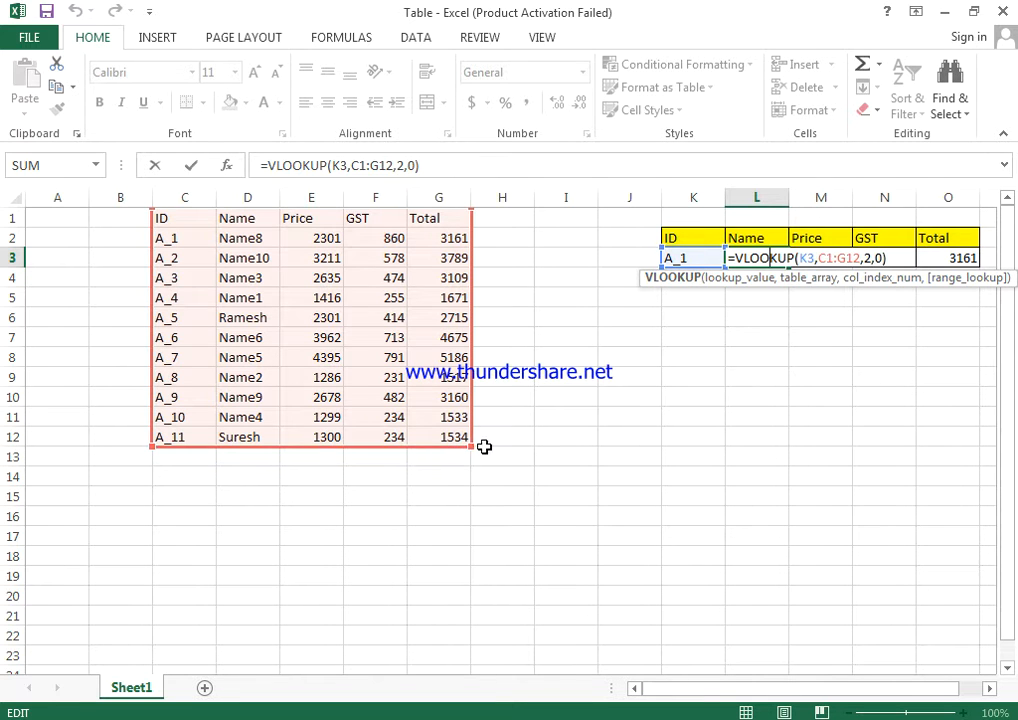
Add a new record in row 13 with ID A_12, a person's first name and a price of 1500.
{"action": "left_click", "coordinate": [190, 457]}
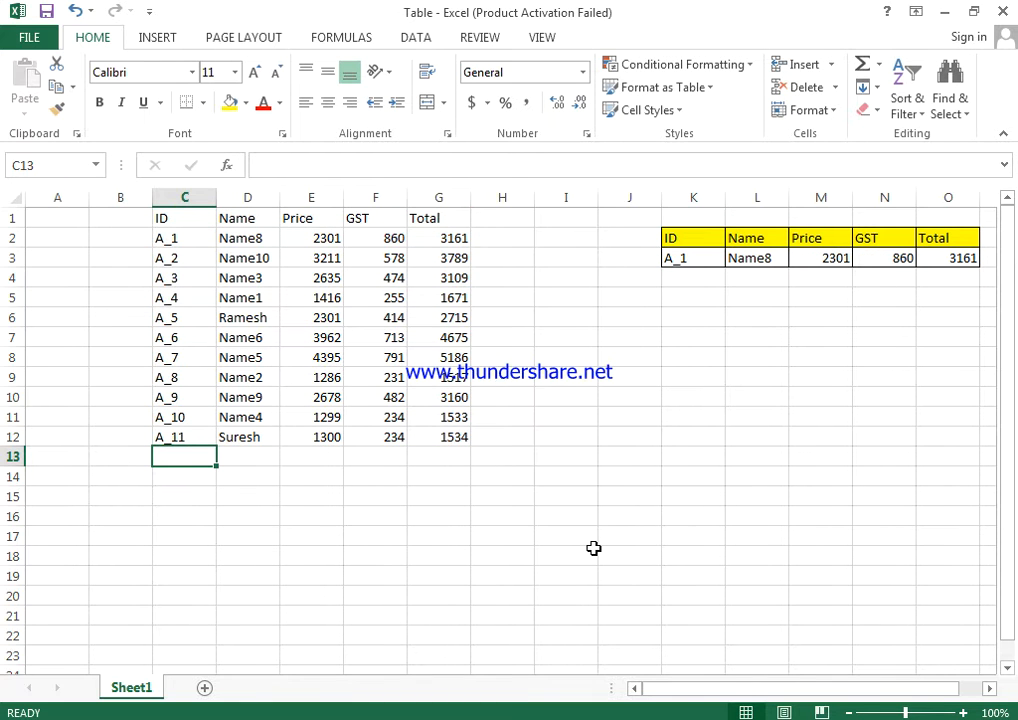
{"action": "type", "text": "A_12"}
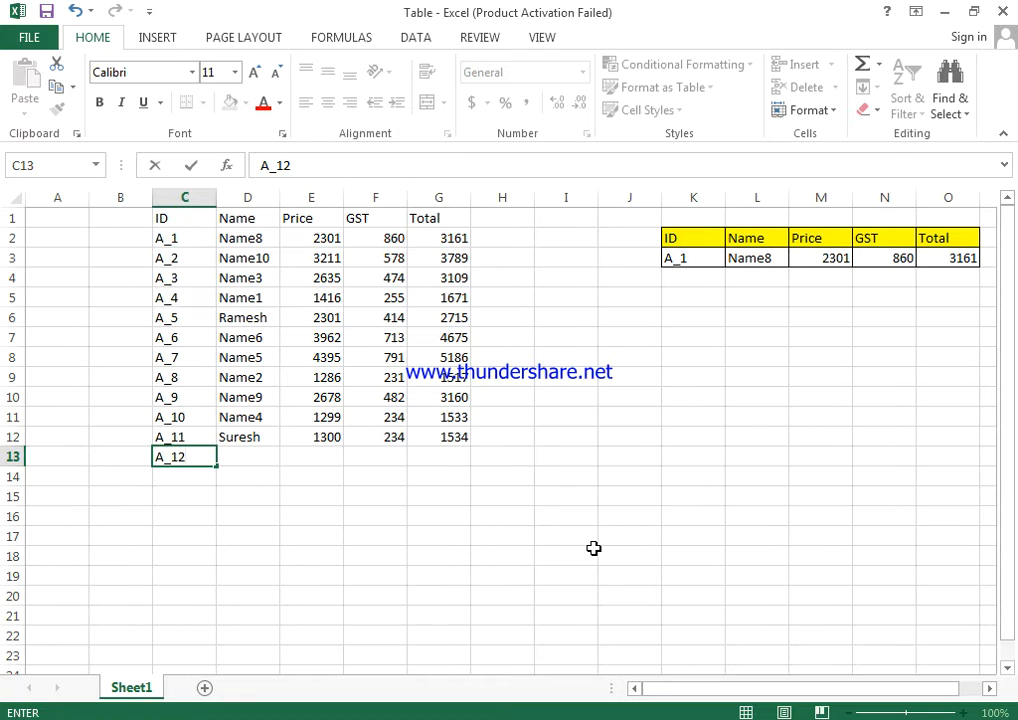
{"action": "key", "text": "Tab"}
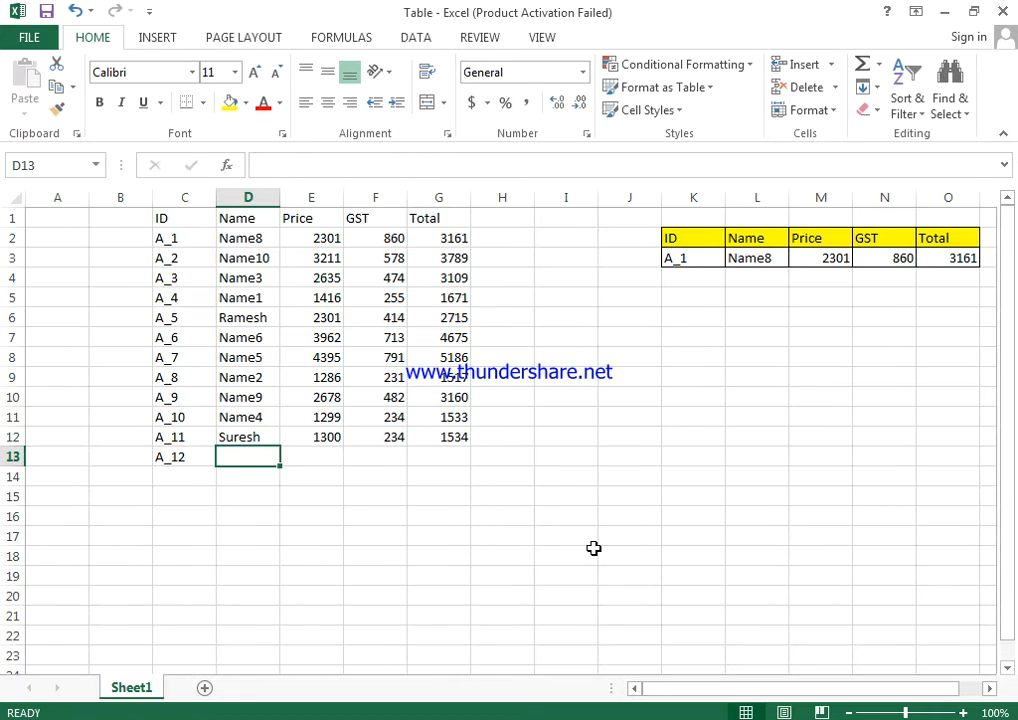
{"action": "type", "text": "Kamal"}
{"action": "key", "text": "Tab"}
{"action": "type", "text": "1500"}
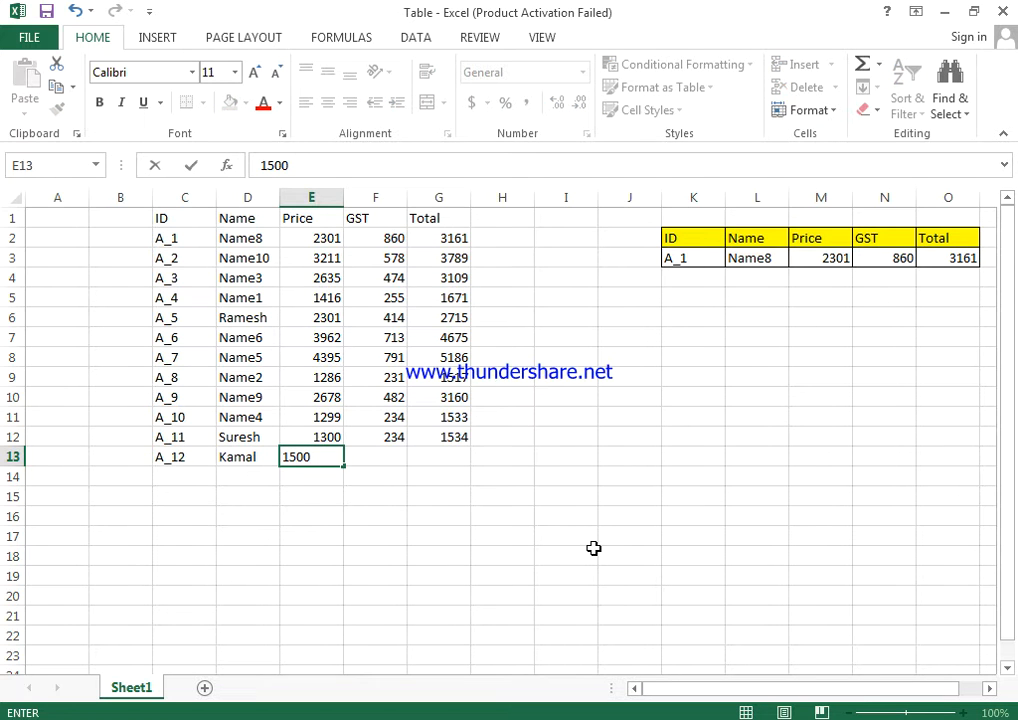
{"action": "key", "text": "Tab"}
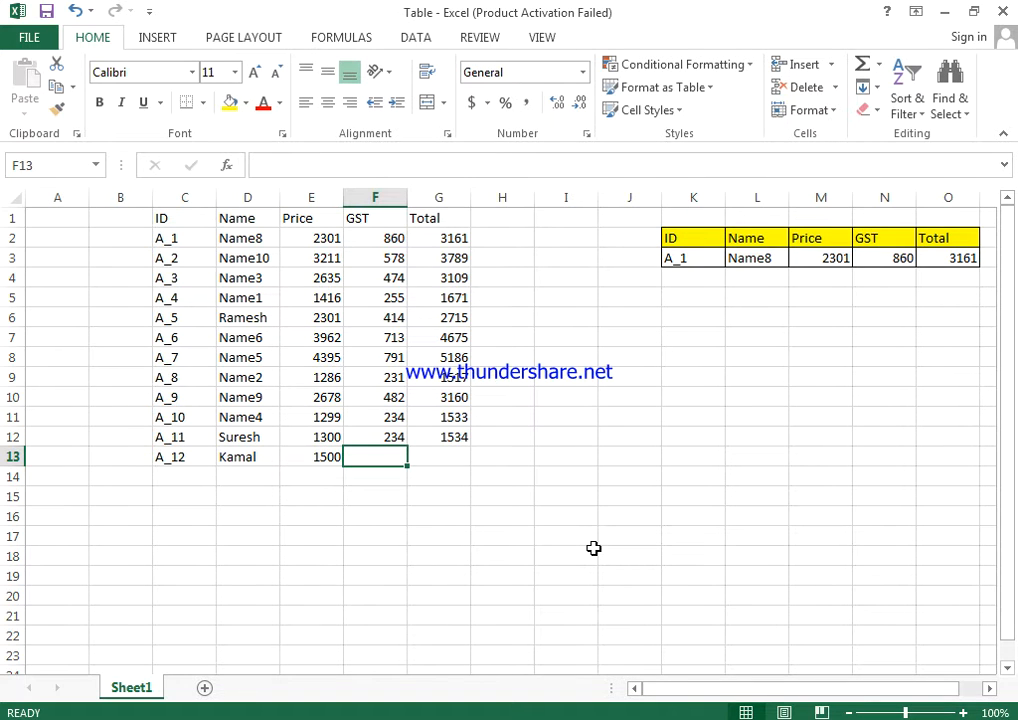
Fill the GST and Total formulas from row 12 down into row 13.
{"action": "key", "text": "shift+Up"}
{"action": "key", "text": "shift+Right"}
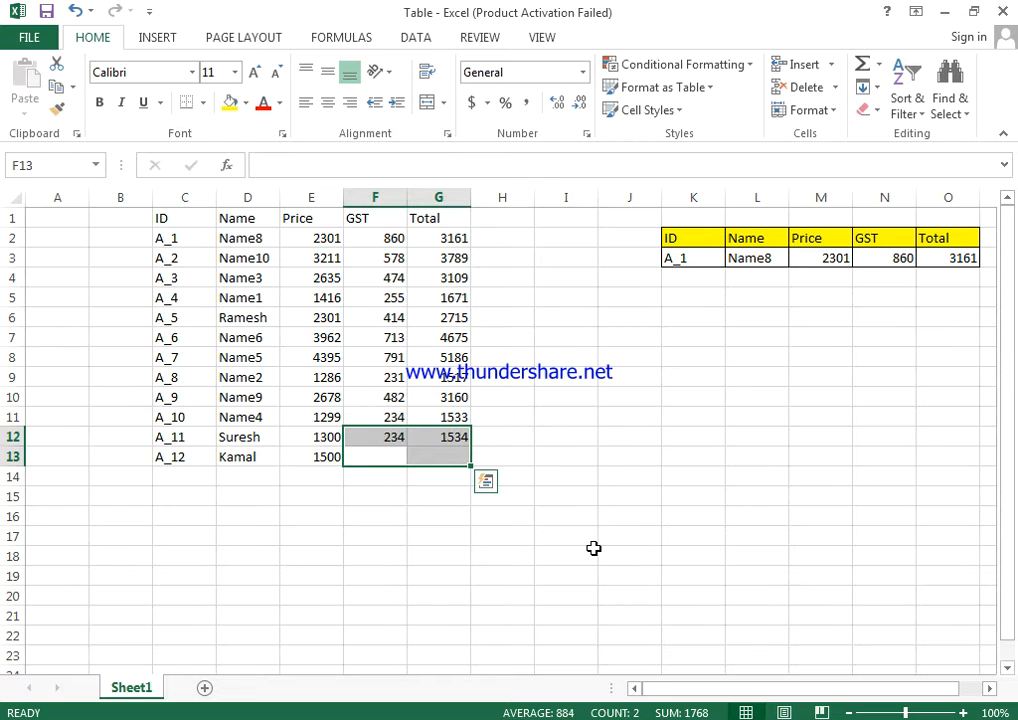
{"action": "key", "text": "ctrl+d"}
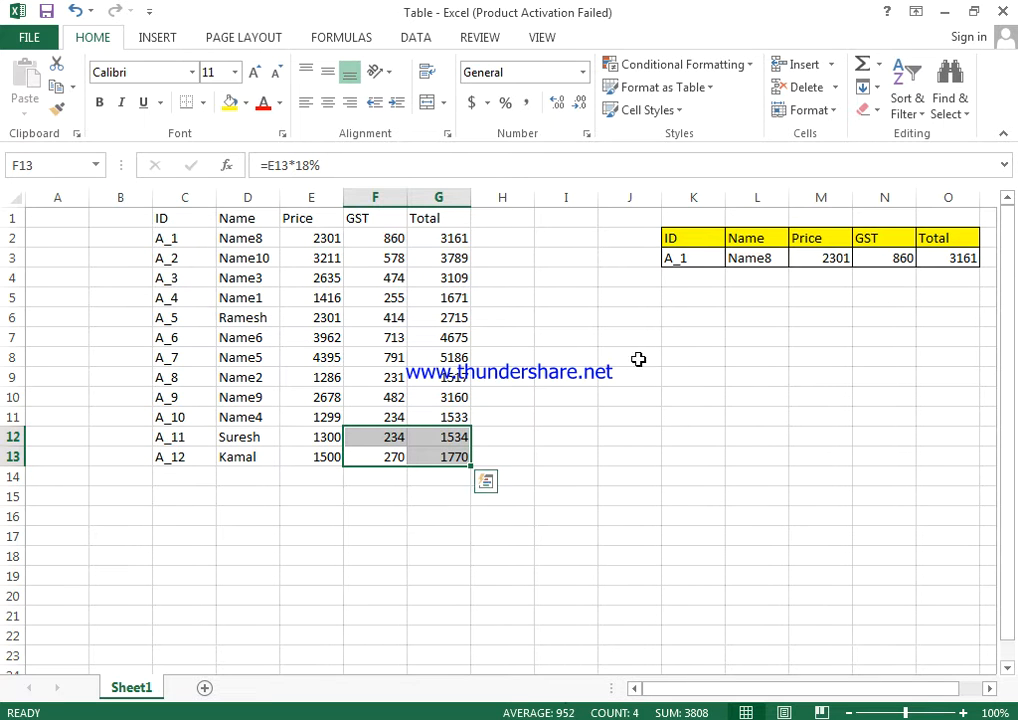
Change the lookup ID in K3 to A_12.
{"action": "double_click", "coordinate": [697, 257]}
{"action": "type", "text": "2"}
{"action": "key", "text": "Return"}
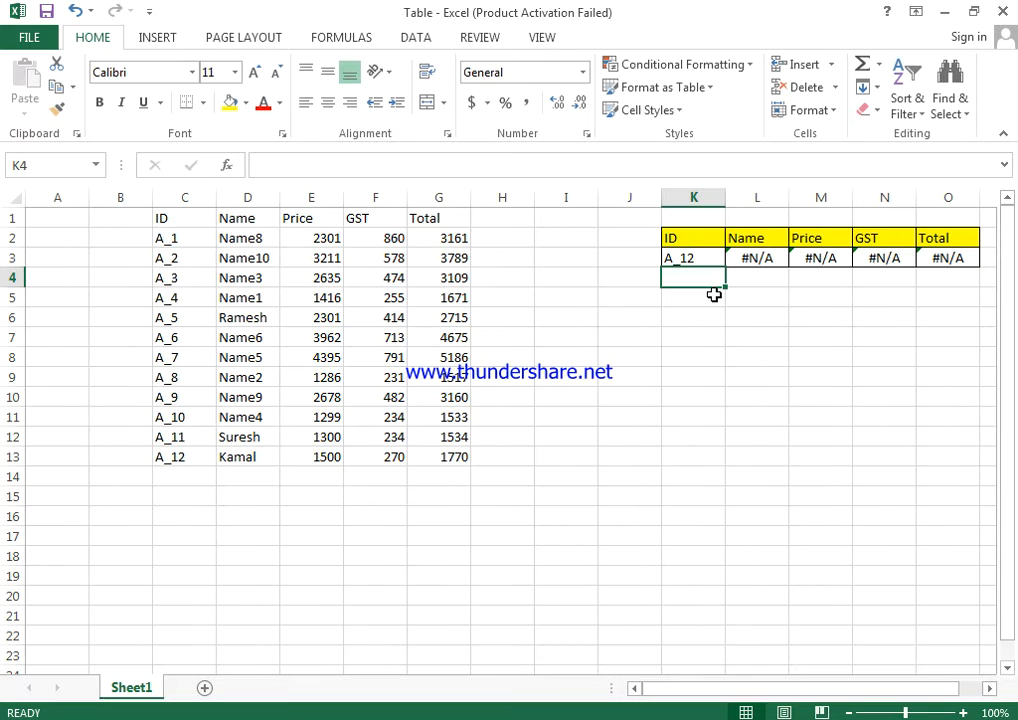
Check which data range the VLOOKUP formula in L3 covers, leaving the formula as it is.
{"action": "double_click", "coordinate": [777, 258]}
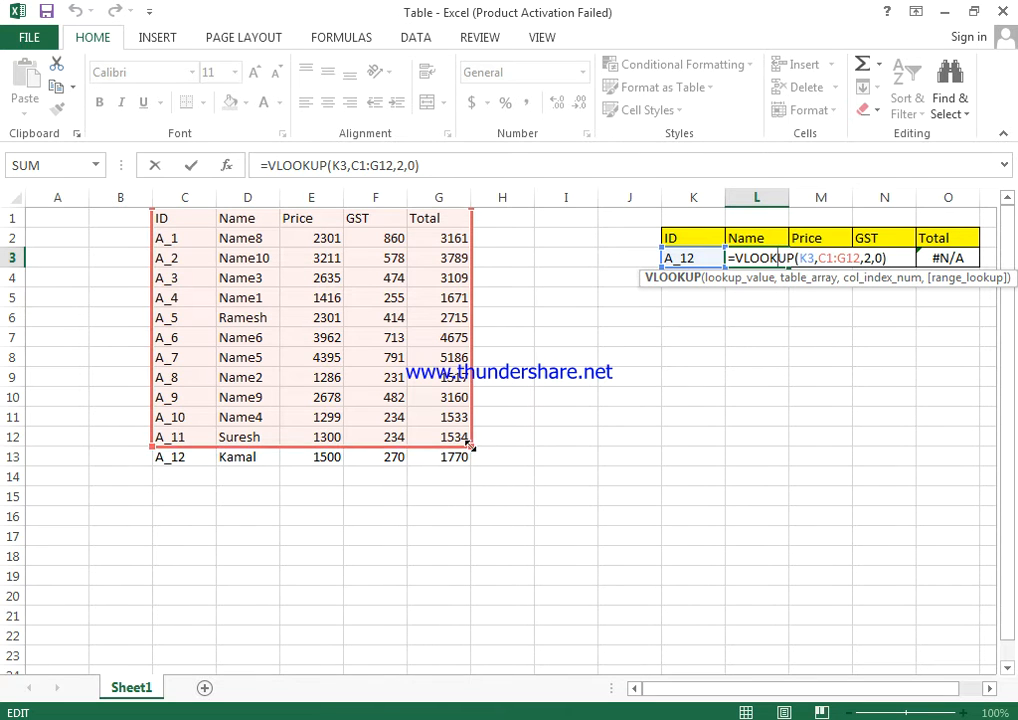
{"action": "mouse_move", "coordinate": [471, 447]}
{"action": "left_mouse_down"}
{"action": "mouse_move", "coordinate": [476, 655]}
{"action": "mouse_move", "coordinate": [484, 423]}
{"action": "mouse_move", "coordinate": [484, 443]}
{"action": "left_mouse_up"}
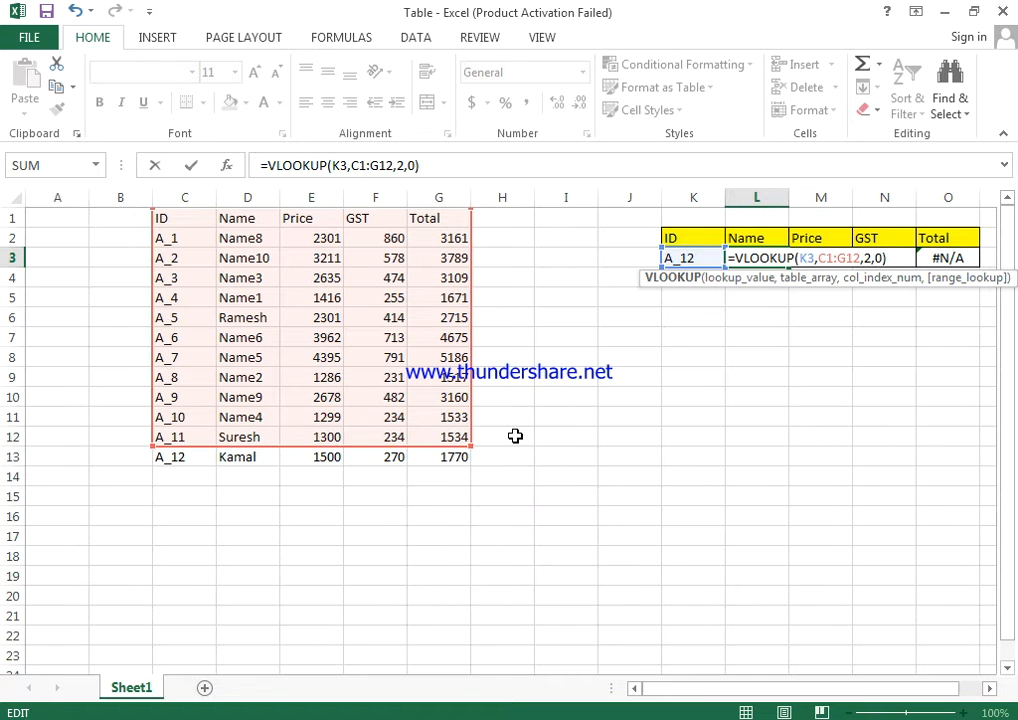
{"action": "key", "text": "ctrl+Return"}
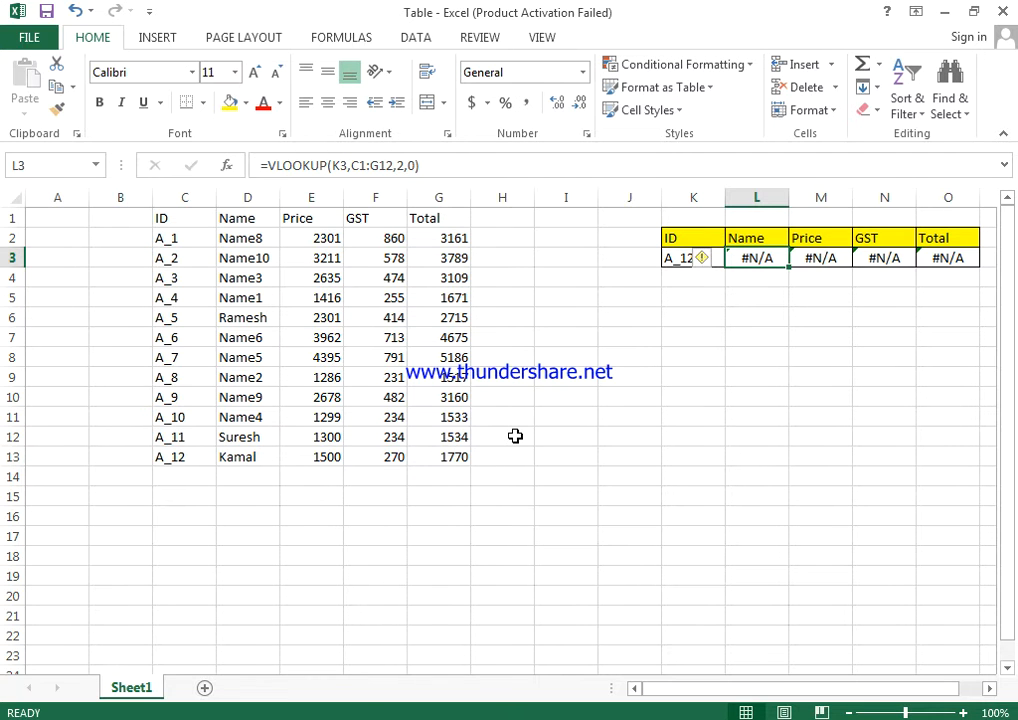
{"action": "left_click_drag", "start_coordinate": [174, 217], "coordinate": [454, 457]}
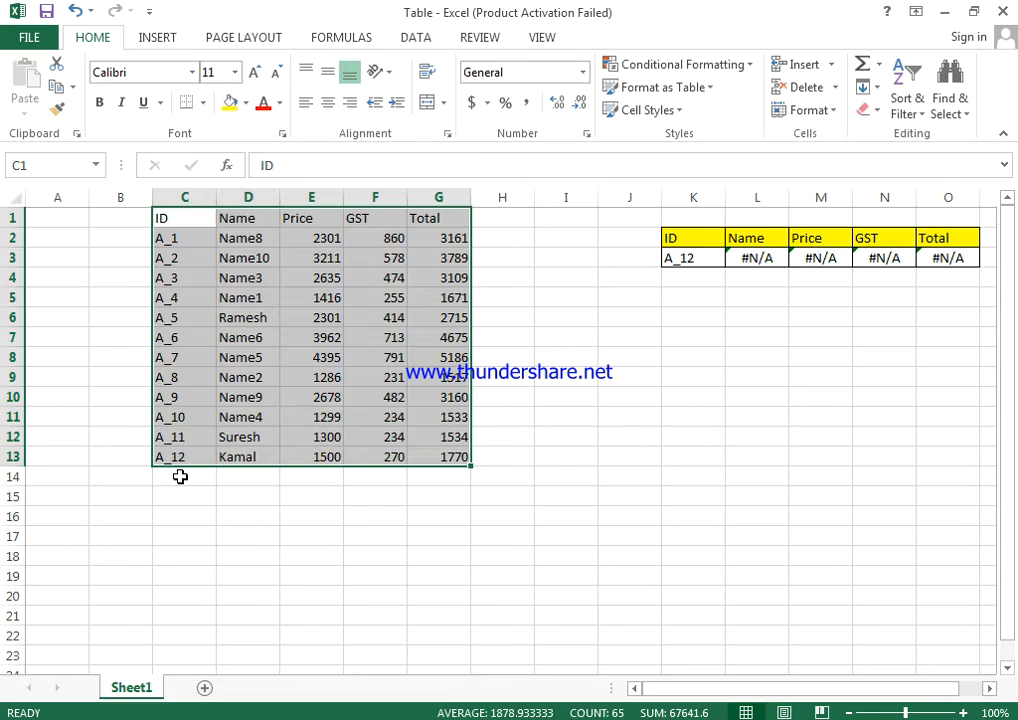
{"action": "left_click", "coordinate": [178, 475]}
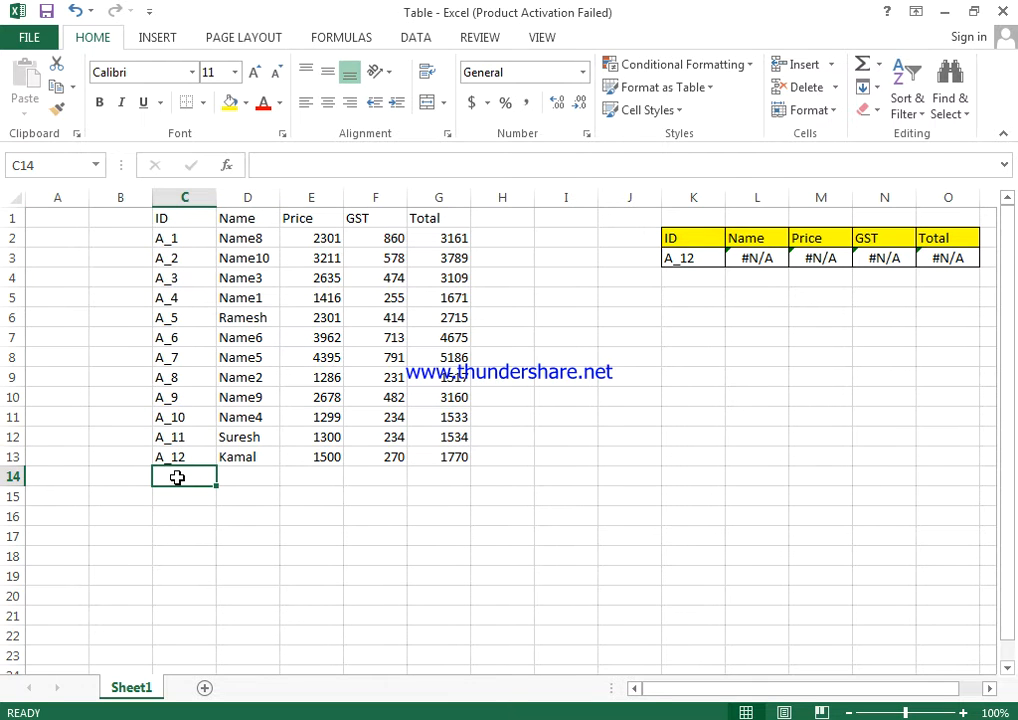
{"action": "double_click", "coordinate": [177, 477]}
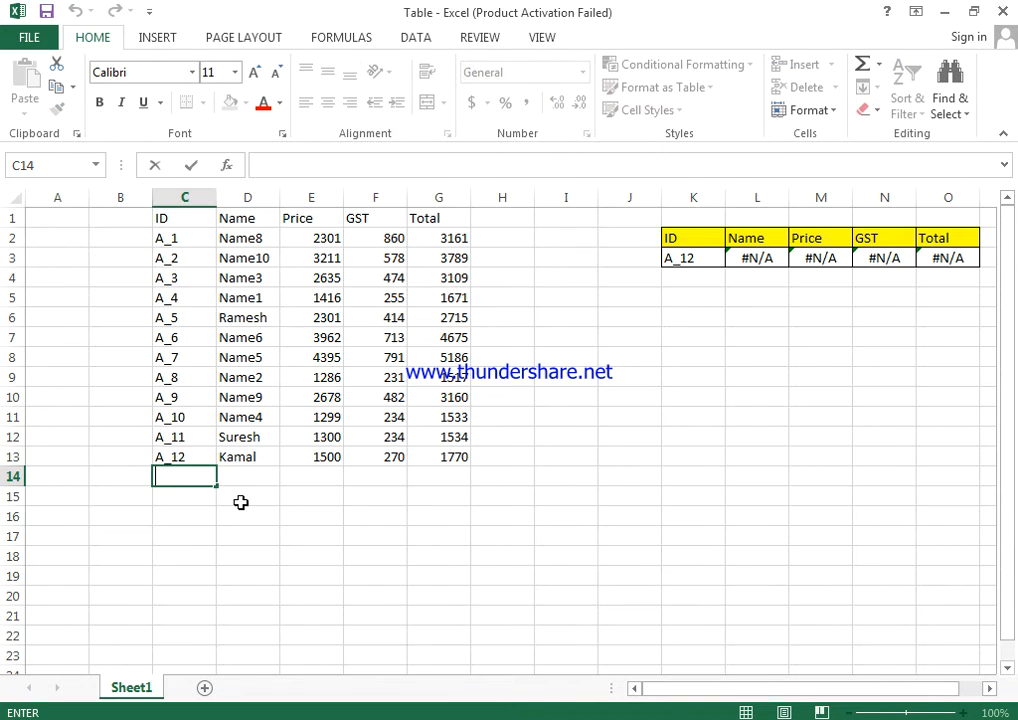
{"action": "left_click", "coordinate": [250, 502]}
{"action": "left_click_drag", "start_coordinate": [186, 473], "coordinate": [457, 198]}
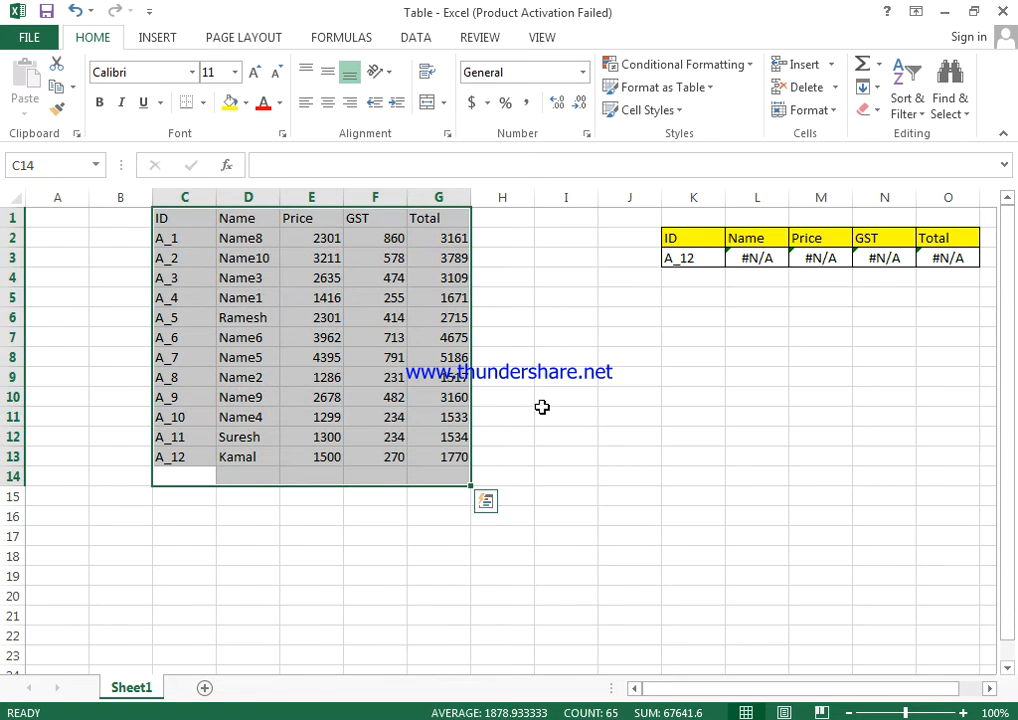
{"action": "left_click", "coordinate": [452, 449]}
{"action": "left_click_drag", "start_coordinate": [191, 222], "coordinate": [464, 481]}
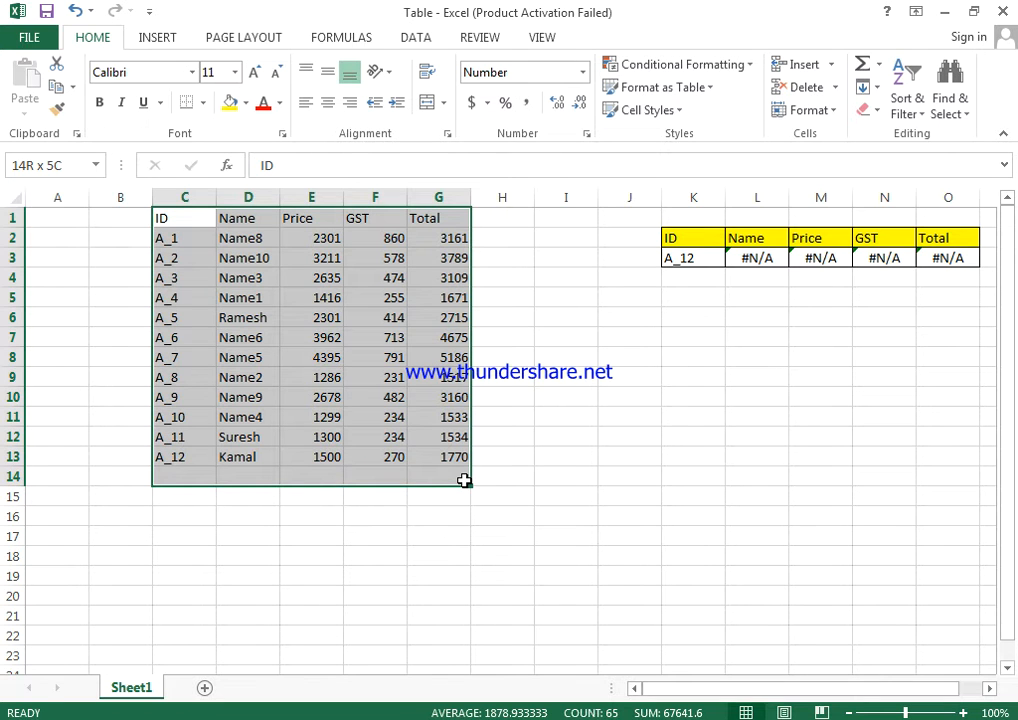
{"action": "left_click_drag", "start_coordinate": [464, 481], "coordinate": [465, 494]}
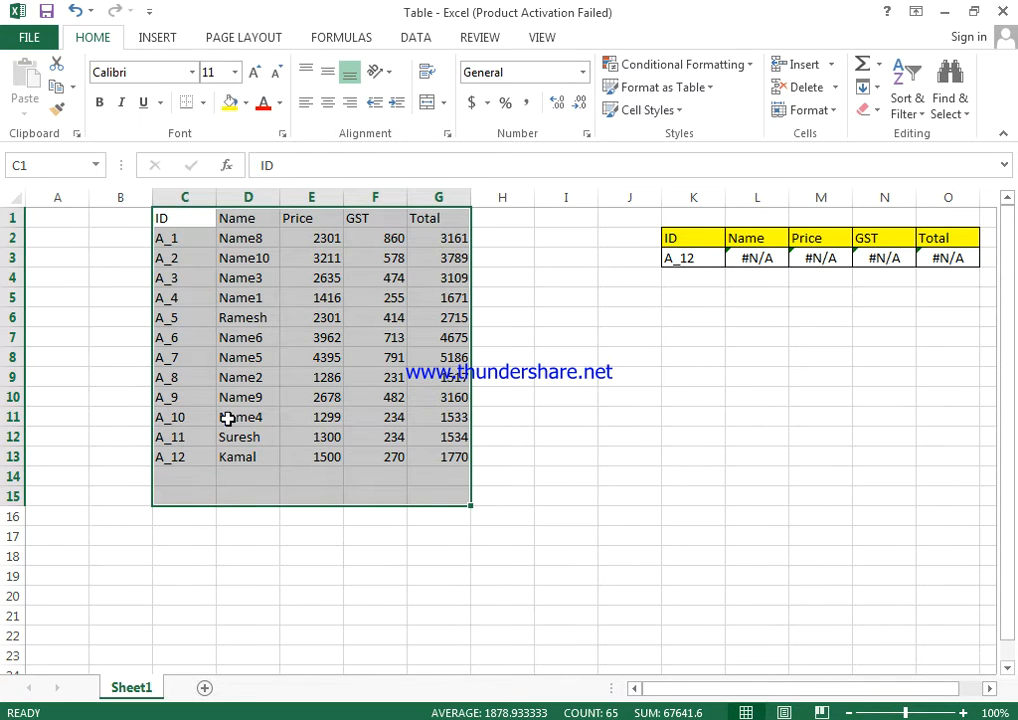
{"action": "left_click_drag", "start_coordinate": [184, 495], "coordinate": [452, 208]}
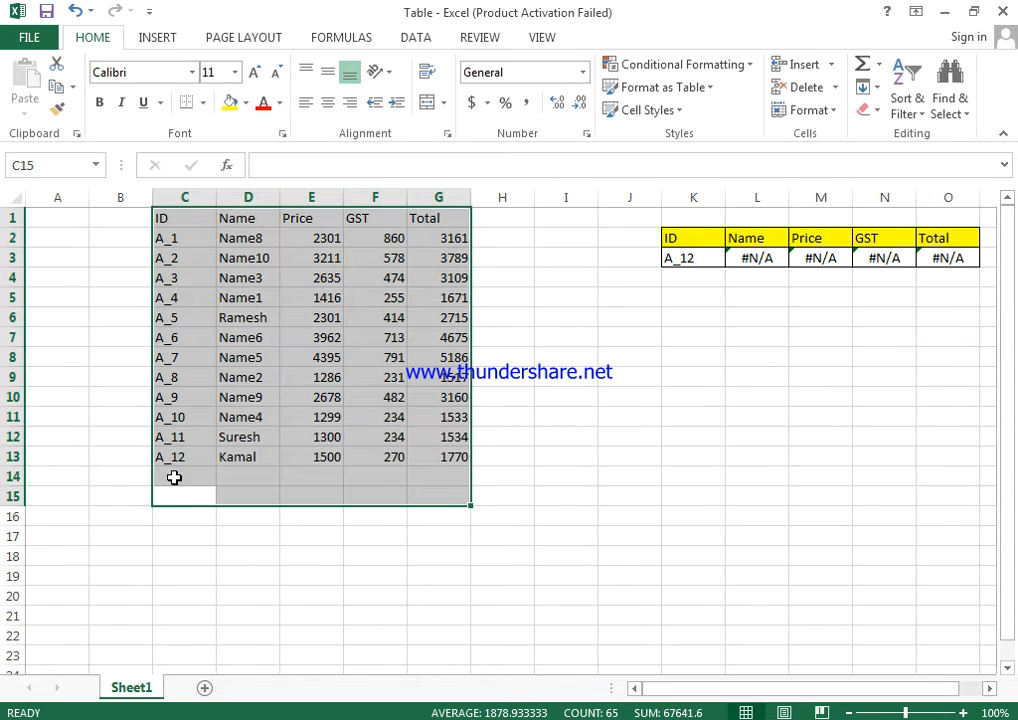
{"action": "left_click", "coordinate": [173, 476]}
Convert C1:G13 into a table with headers, and turn off its banded rows and filter buttons.
{"action": "left_click_drag", "start_coordinate": [188, 217], "coordinate": [447, 457]}
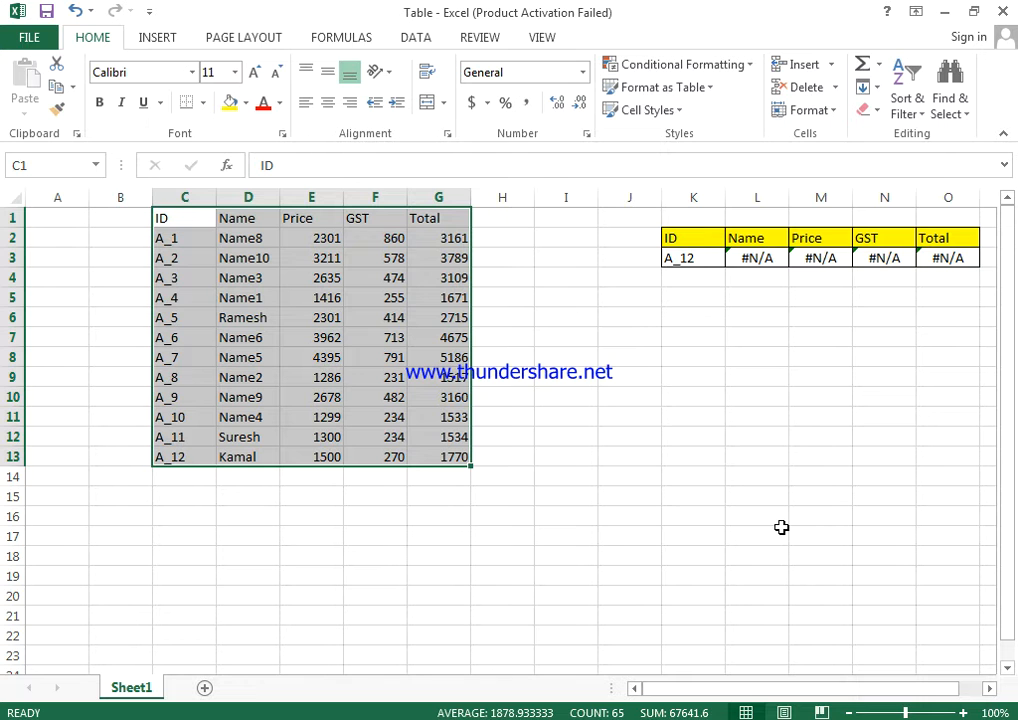
{"action": "key", "text": "ctrl+t"}
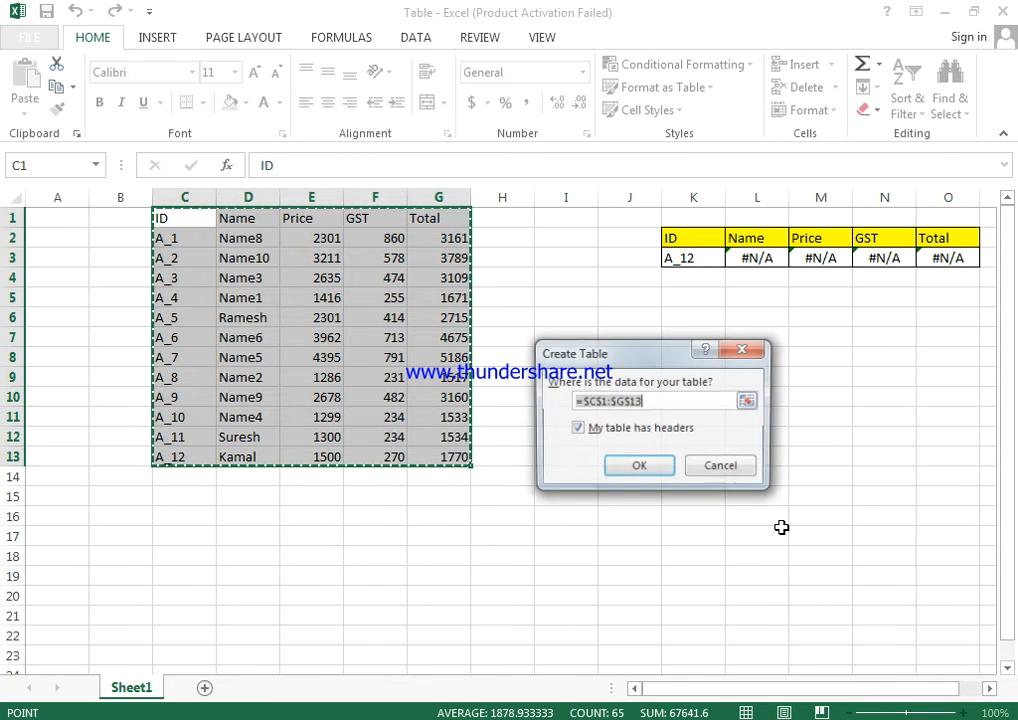
{"action": "key", "text": "Return"}
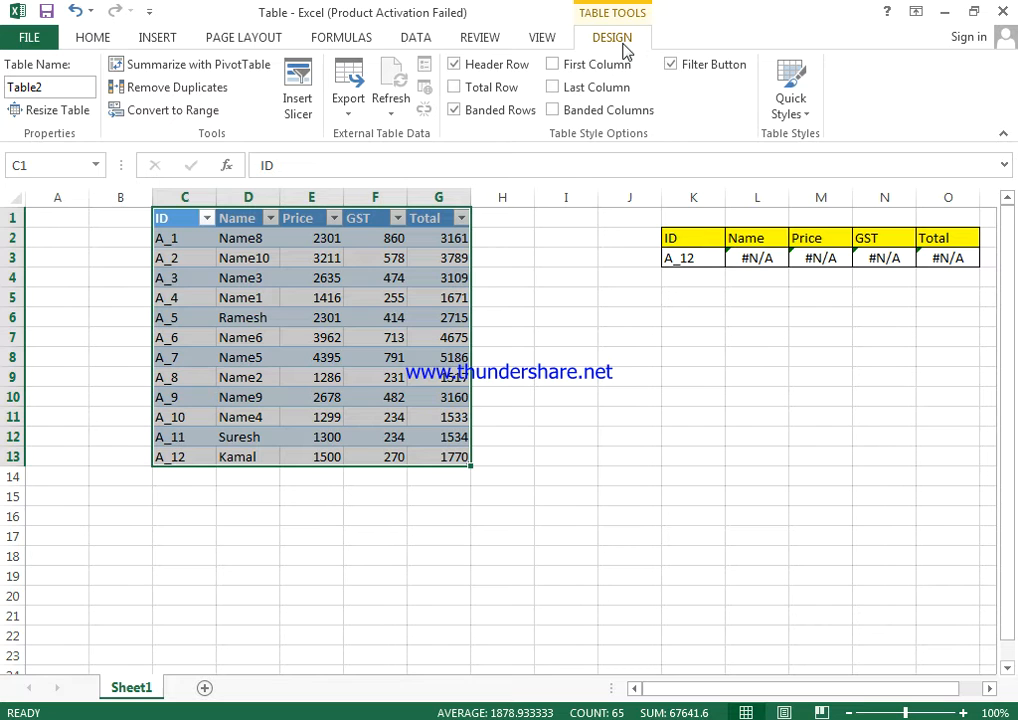
{"action": "left_click", "coordinate": [455, 110]}
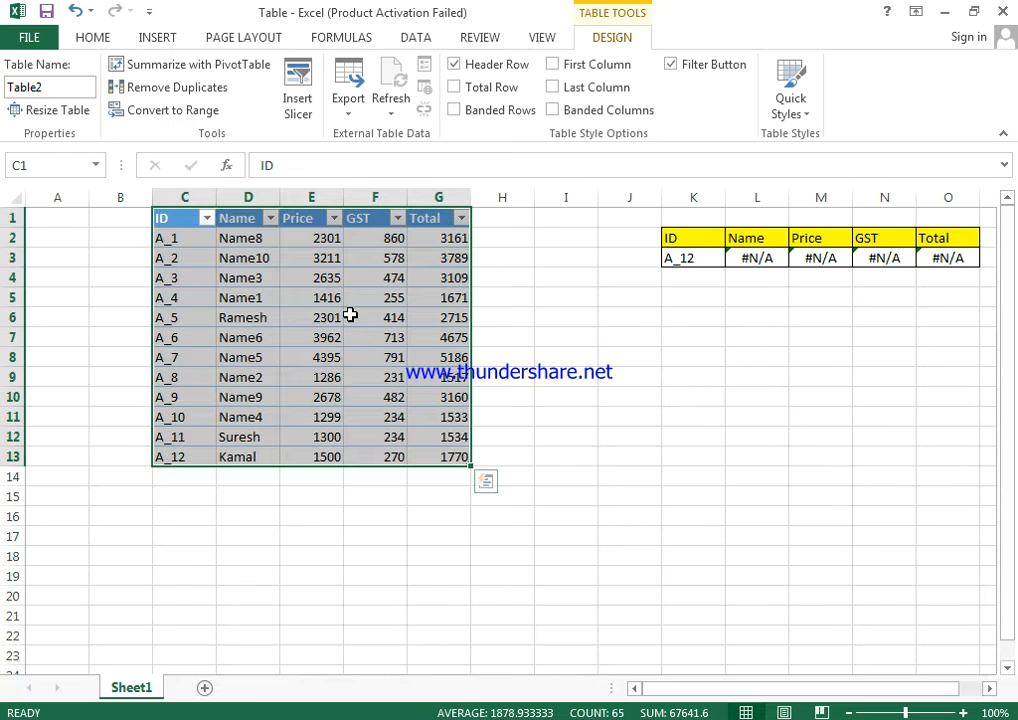
{"action": "key", "text": "ctrl+shift+l"}
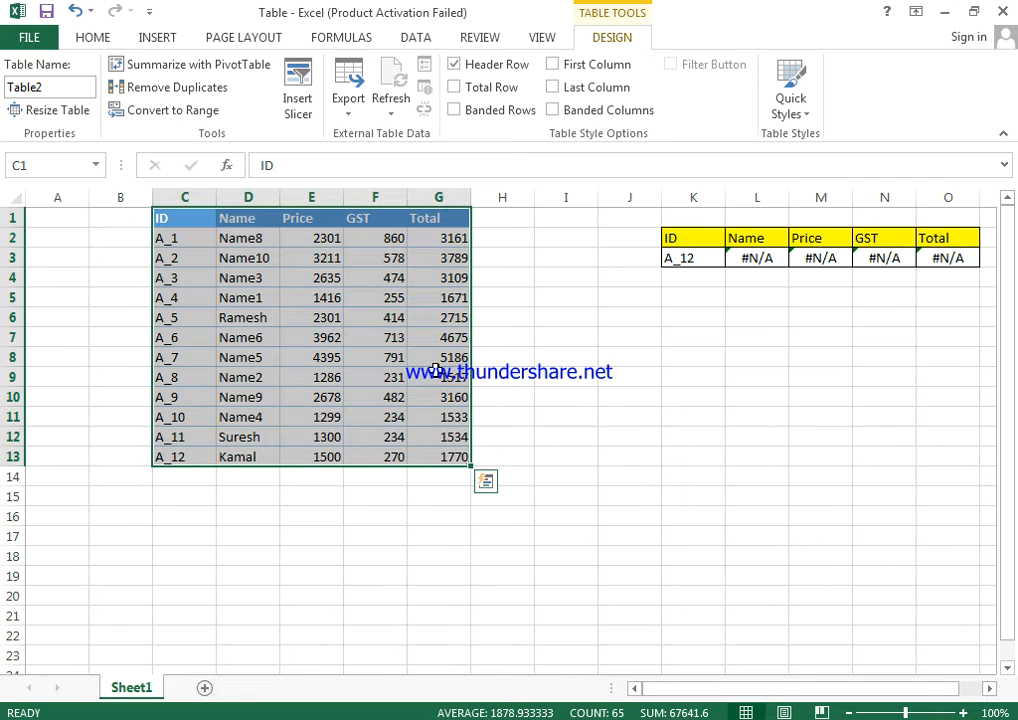
Replace the formula in L3 with a new VLOOKUP that uses K3 as the lookup value.
{"action": "left_click", "coordinate": [772, 256]}
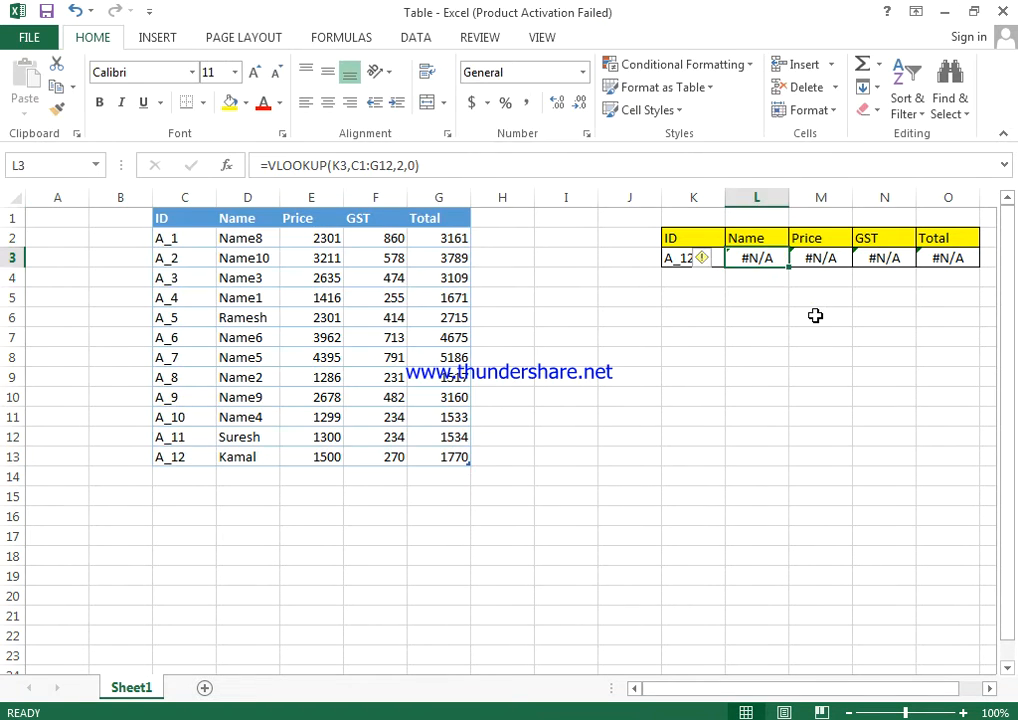
{"action": "type", "text": "=vl"}
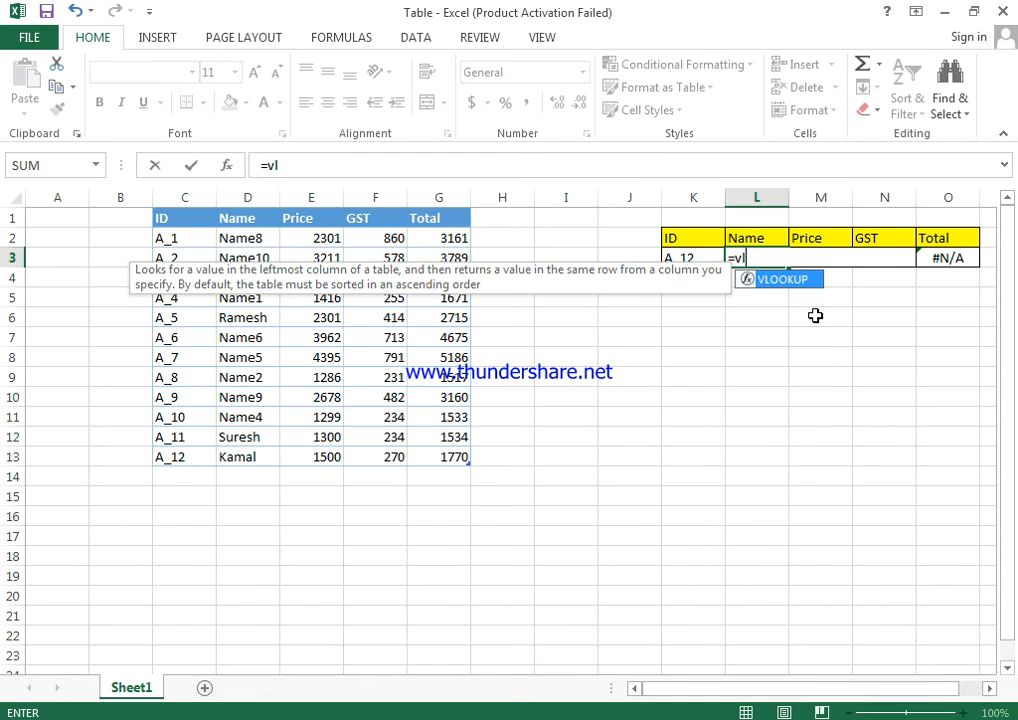
{"action": "key", "text": "Tab"}
{"action": "key", "text": "Left"}
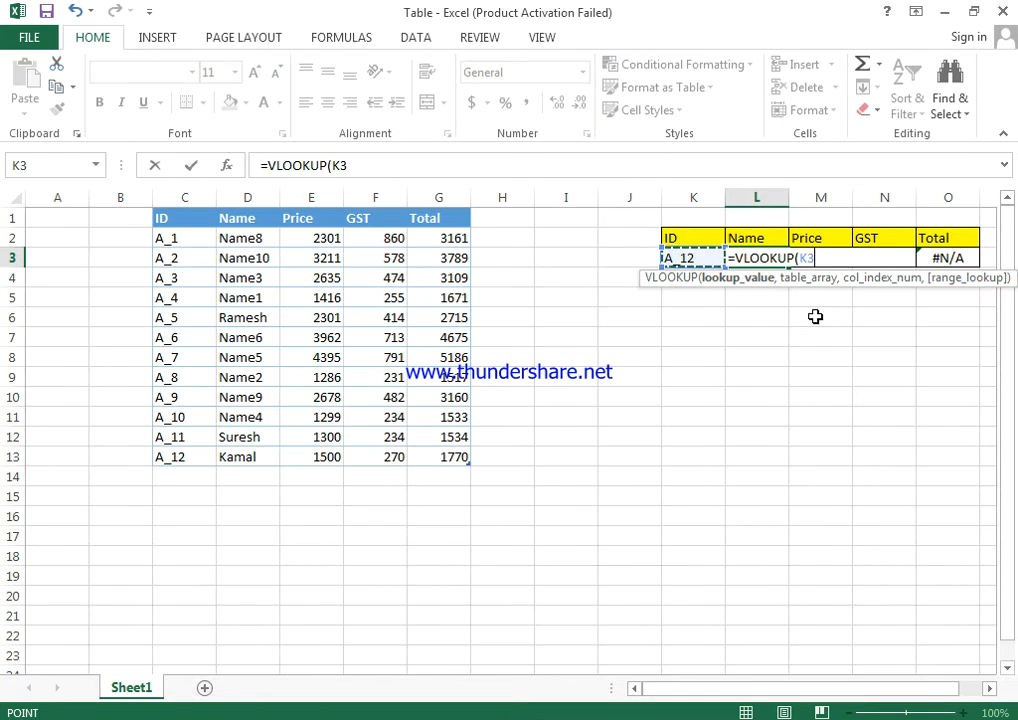
{"action": "type", "text": ","}
Set the VLOOKUP's table array to the whole data table including its headers, Table2[#All].
{"action": "key", "text": "Left"}
{"action": "key", "text": "Left"}
{"action": "key", "text": "Left"}
{"action": "key", "text": "Left"}
{"action": "key", "text": "Left"}
{"action": "key", "text": "Left"}
{"action": "key", "text": "Left"}
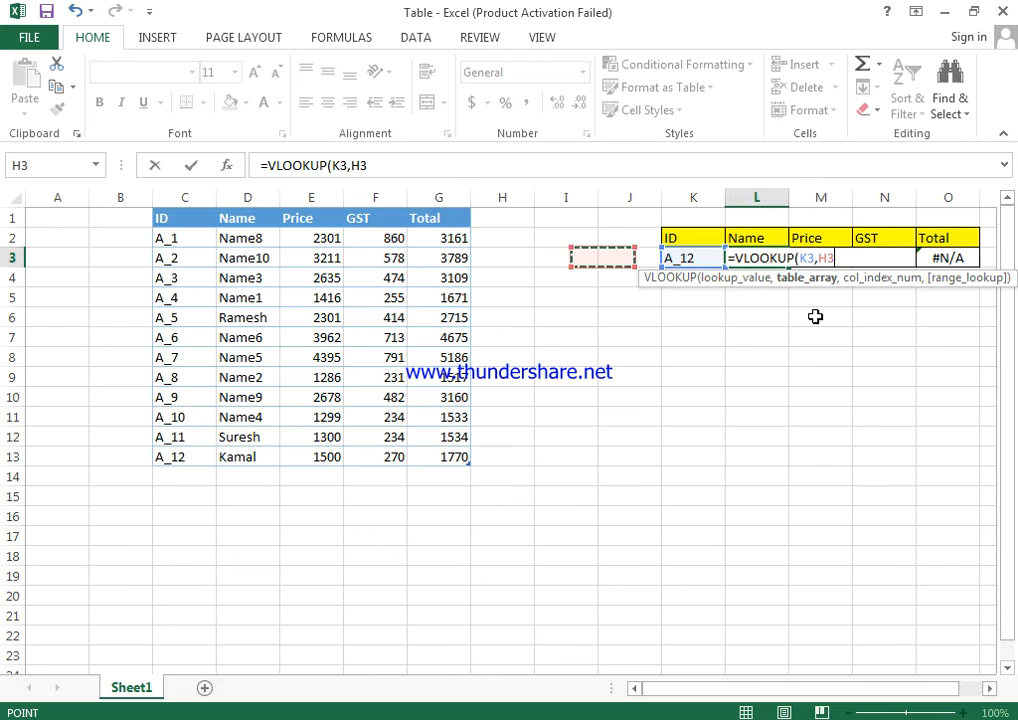
{"action": "key", "text": "Left"}
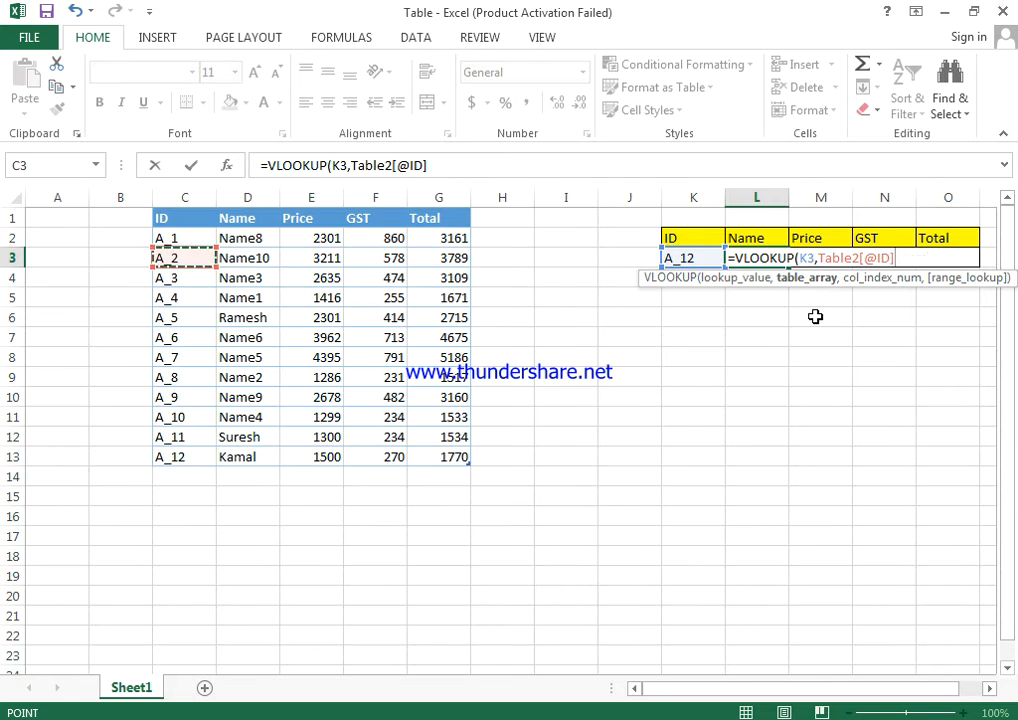
{"action": "key", "text": "Up"}
{"action": "key", "text": "Up"}
{"action": "key", "text": "ctrl+shift+Down"}
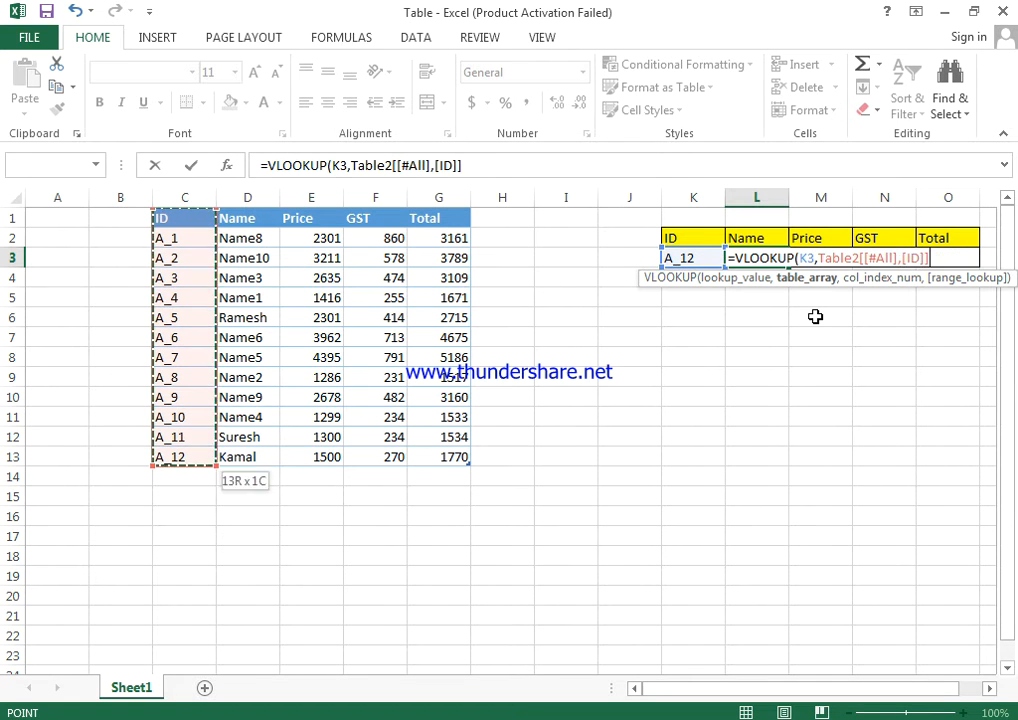
{"action": "key", "text": "ctrl+shift+Right"}
{"action": "type", "text": ","}
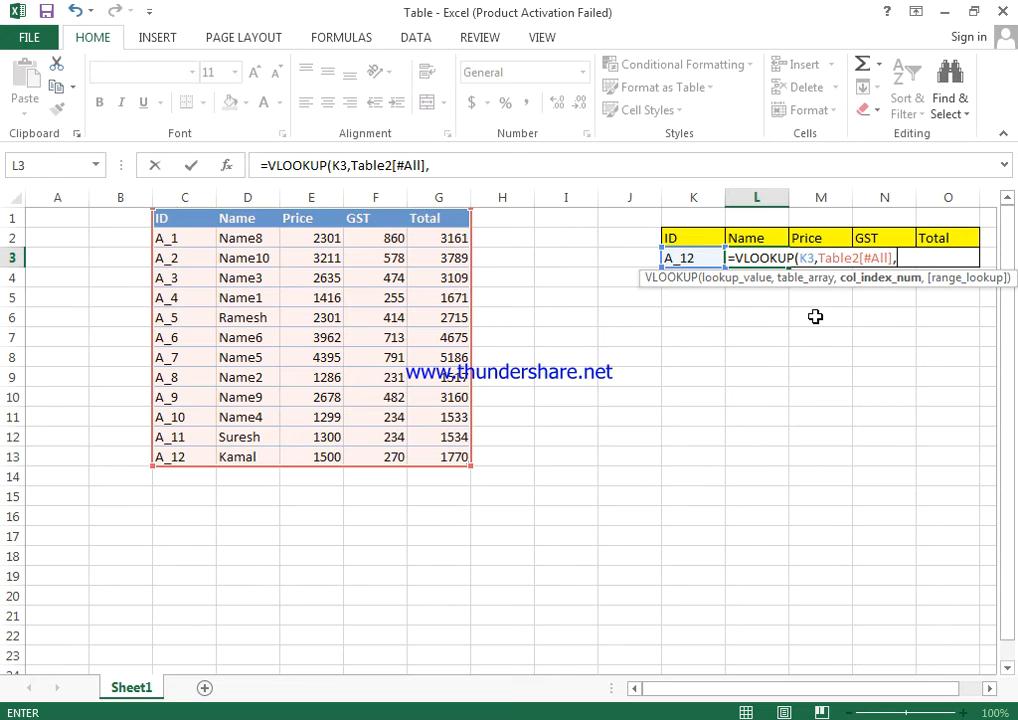
{"action": "type", "text": "2,0"}
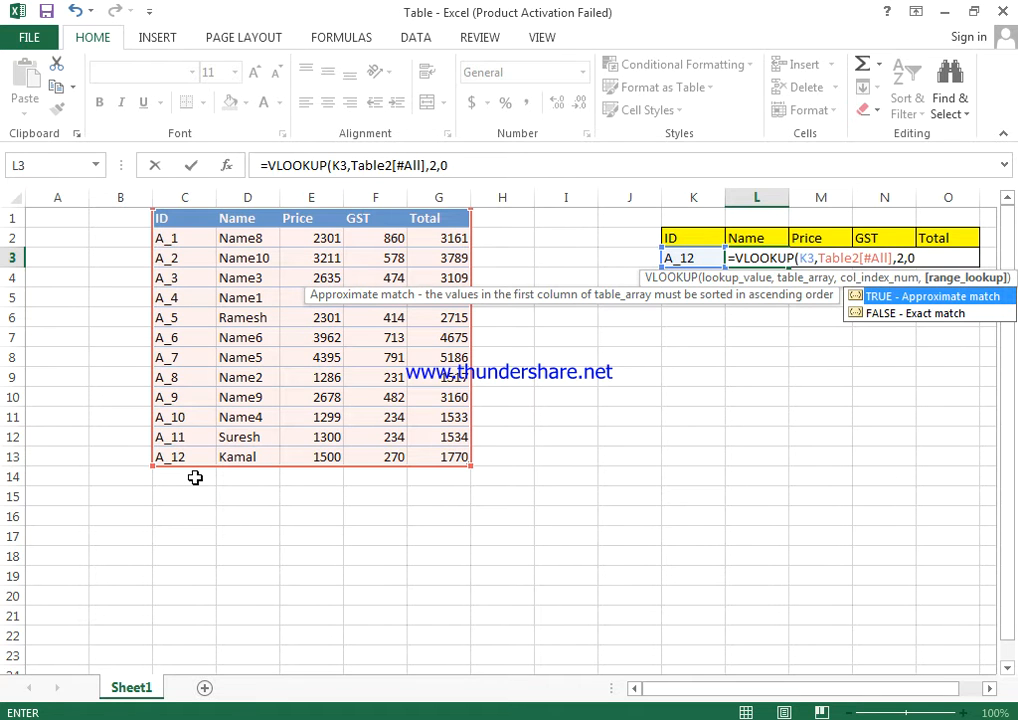
Complete the VLOOKUP in L3 with column index 2 and range lookup 0 for an exact match.
{"action": "type", "text": ")"}
{"action": "key", "text": "Return"}
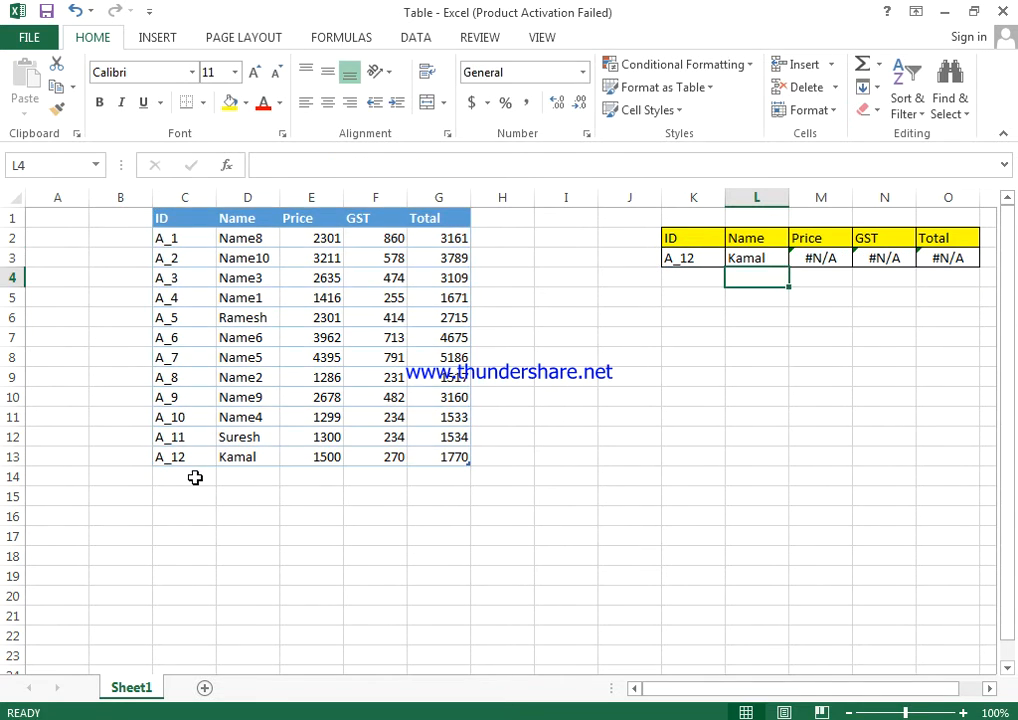
{"action": "key", "text": "Up"}
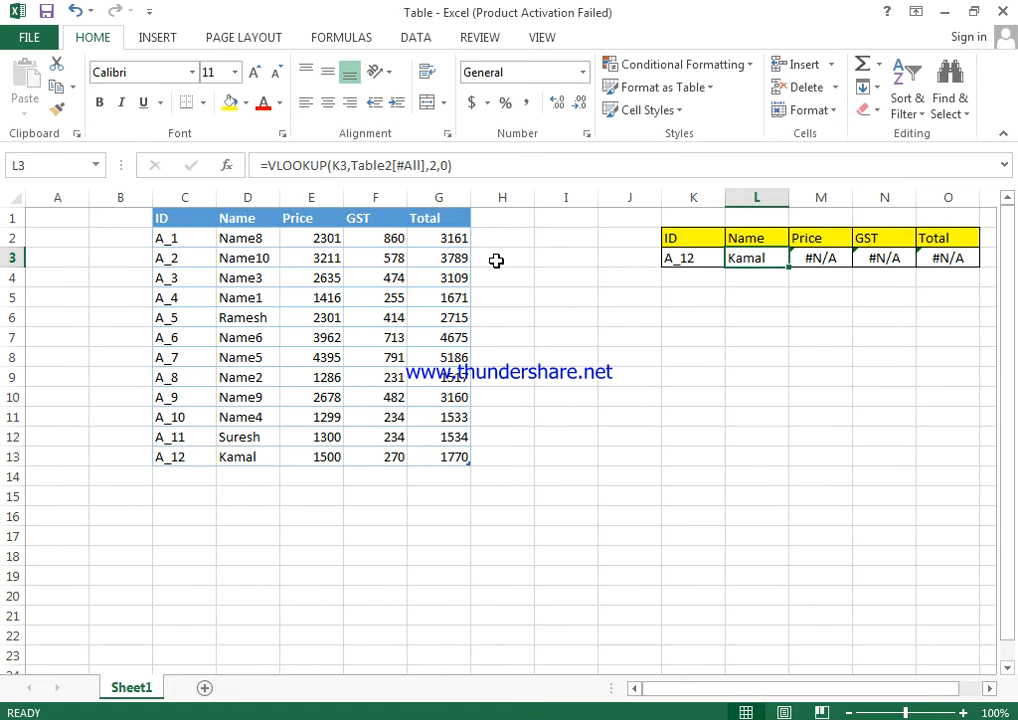
Copy the VLOOKUP formula text from L3 and clear the old formulas in M3:O3.
{"action": "left_click_drag", "start_coordinate": [452, 165], "coordinate": [228, 168]}
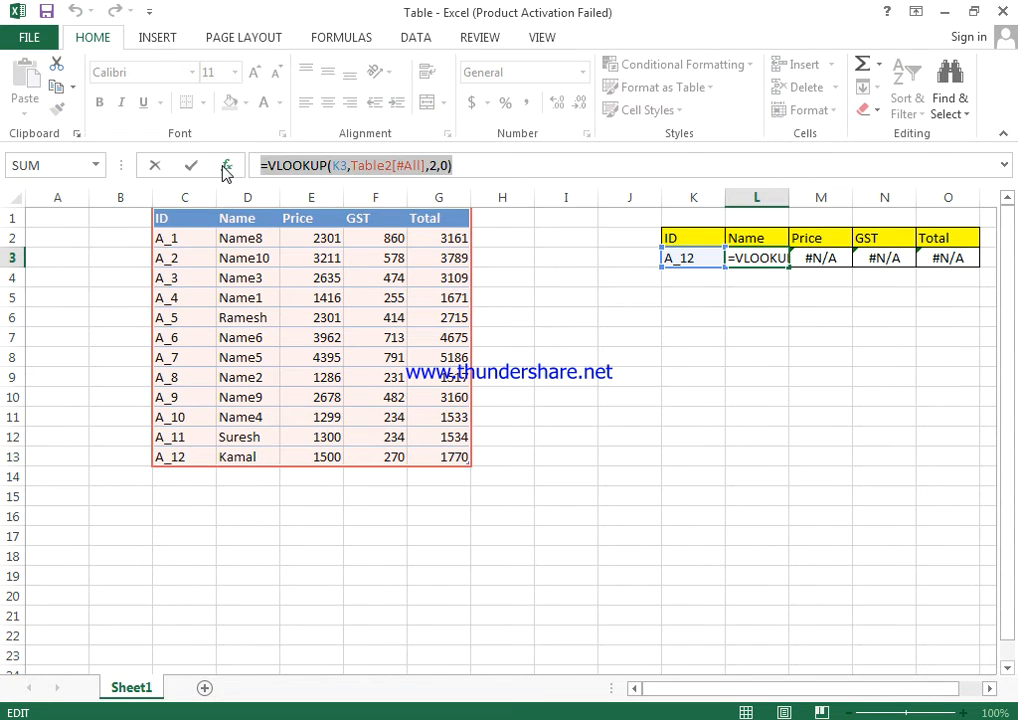
{"action": "key", "text": "ctrl+c"}
{"action": "key", "text": "Escape"}
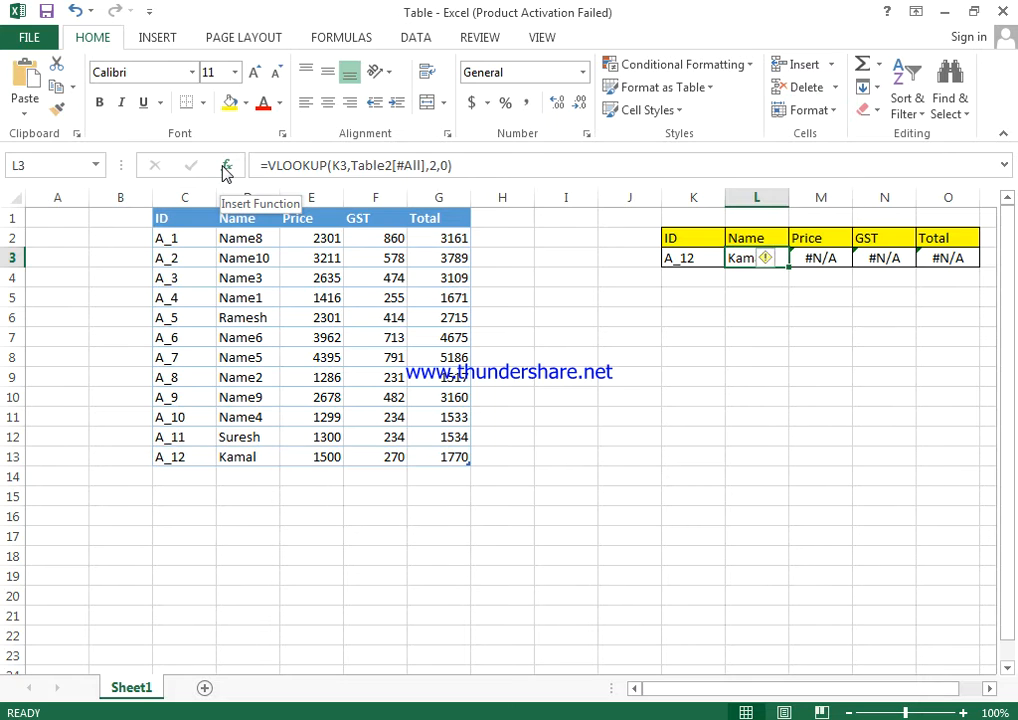
{"action": "key", "text": "Right"}
{"action": "key", "text": "shift+Right"}
{"action": "key", "text": "shift+Right"}
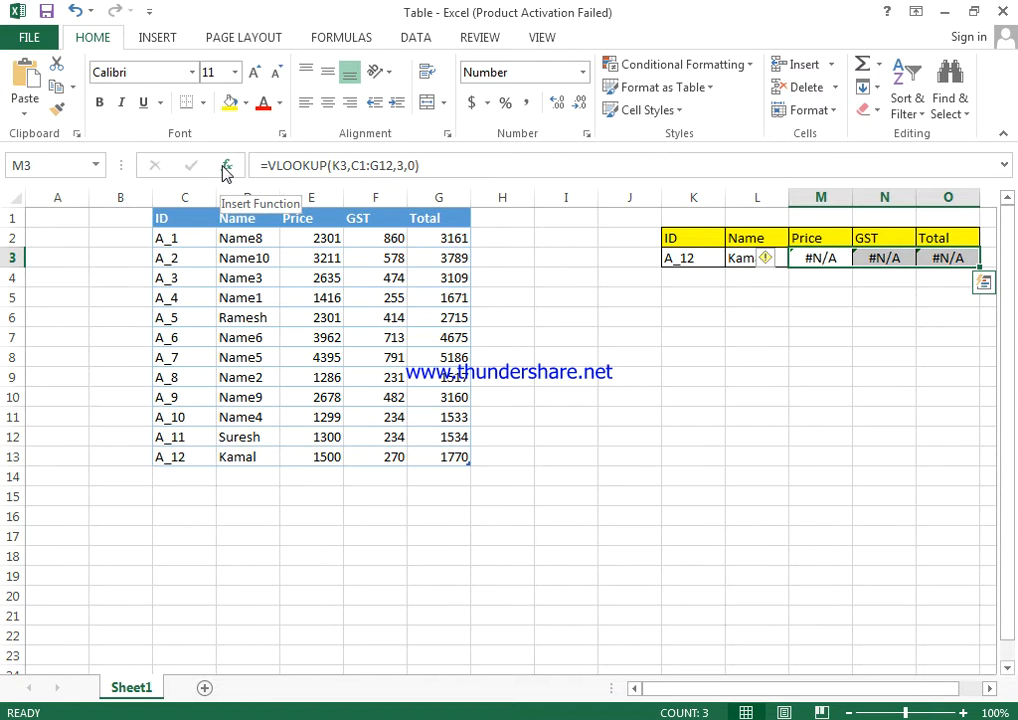
{"action": "key", "text": "Delete"}
Paste the copied VLOOKUP formula into M3 and set its column index to 3 for the price.
{"action": "key", "text": "Up"}
{"action": "key", "text": "Down"}
{"action": "key", "text": "F2"}
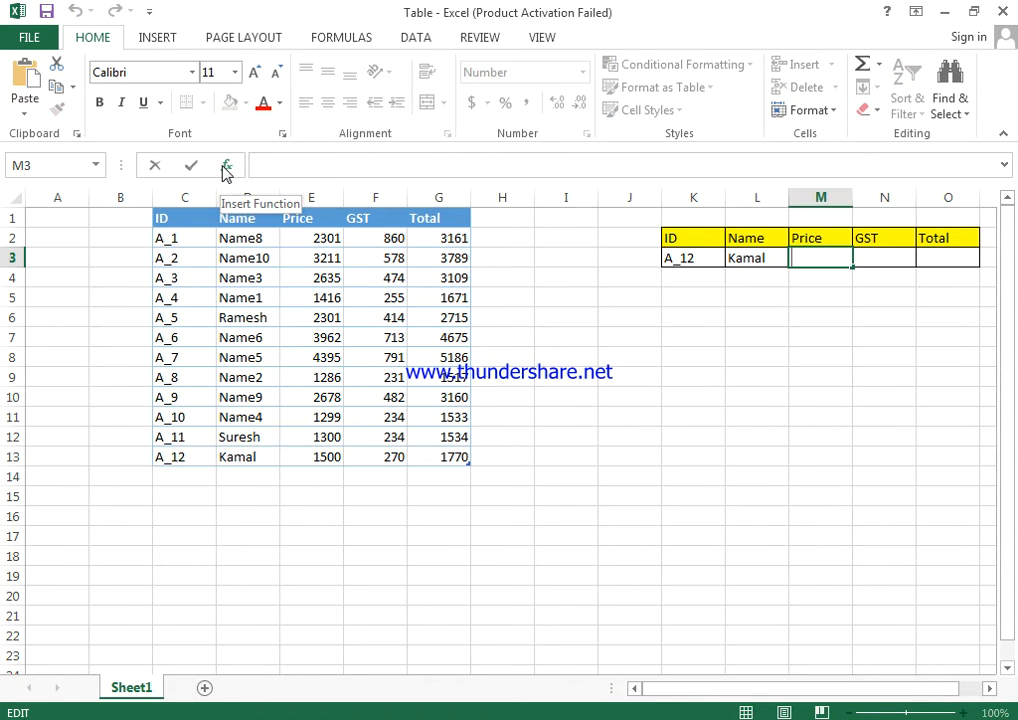
{"action": "key", "text": "ctrl+v"}
{"action": "key", "text": "Left"}
{"action": "key", "text": "Left"}
{"action": "key", "text": "Left"}
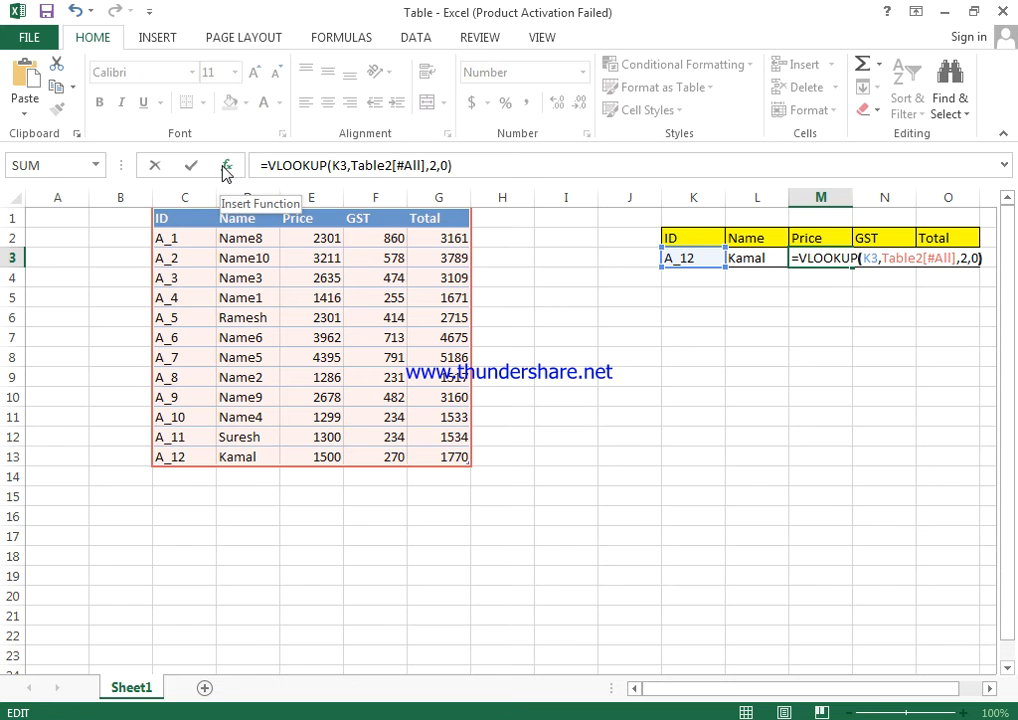
{"action": "key", "text": "BackSpace"}
{"action": "type", "text": "3"}
{"action": "key", "text": "Return"}
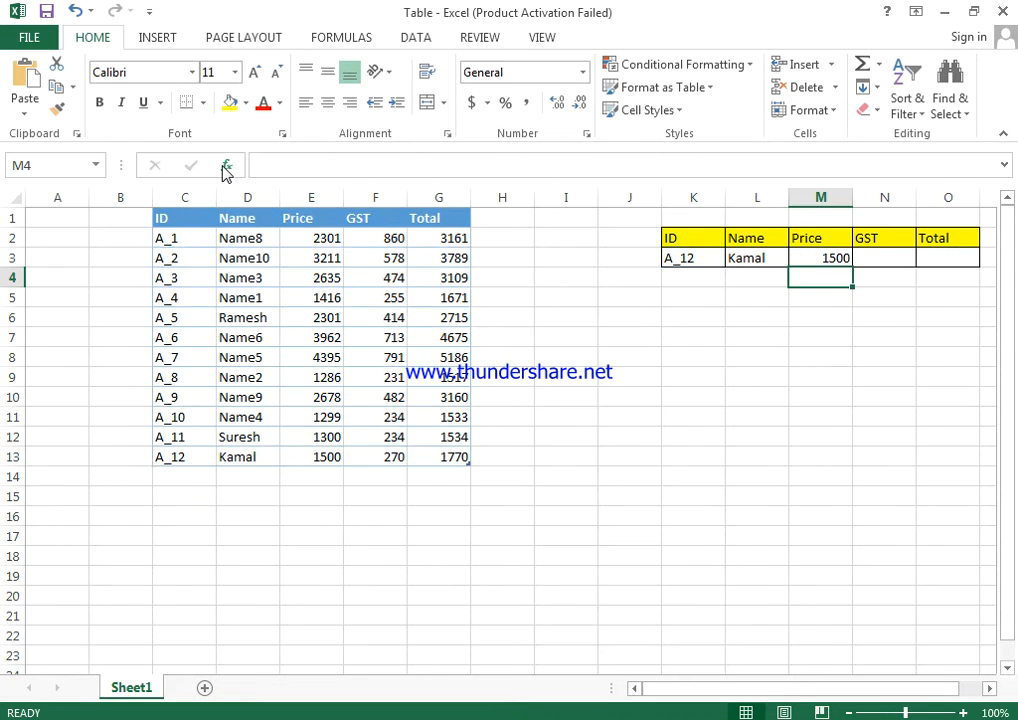
Paste the copied VLOOKUP formula into N3 and set its column index to 4 for GST.
{"action": "key", "text": "Up"}
{"action": "key", "text": "Right"}
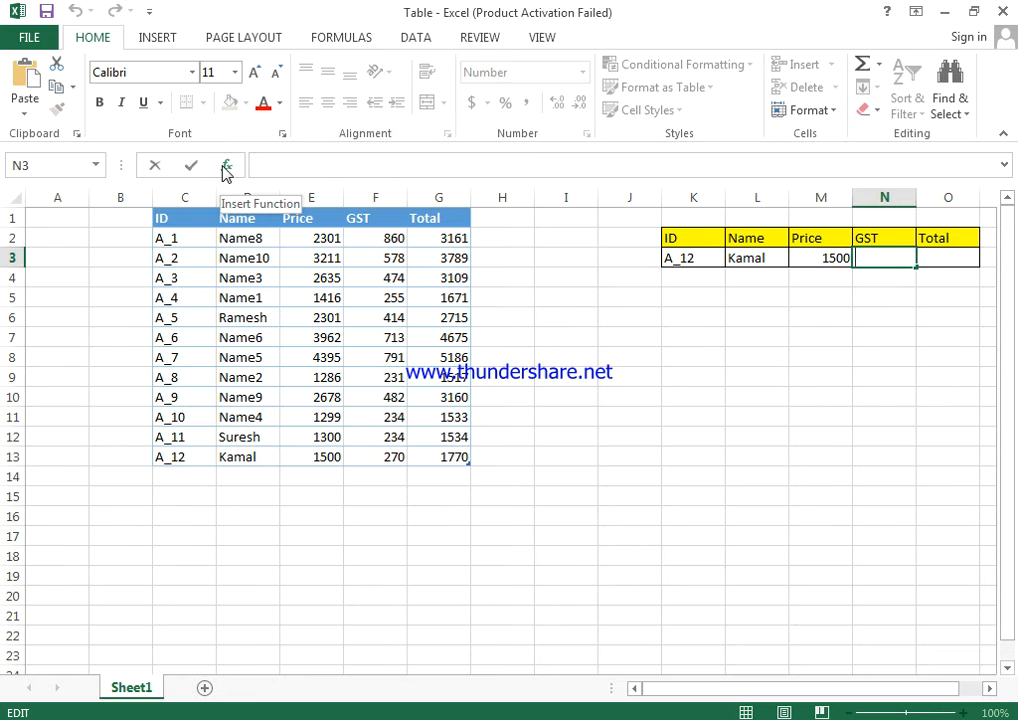
{"action": "key", "text": "ctrl+v"}
{"action": "key", "text": "Left"}
{"action": "key", "text": "Left"}
{"action": "key", "text": "Left"}
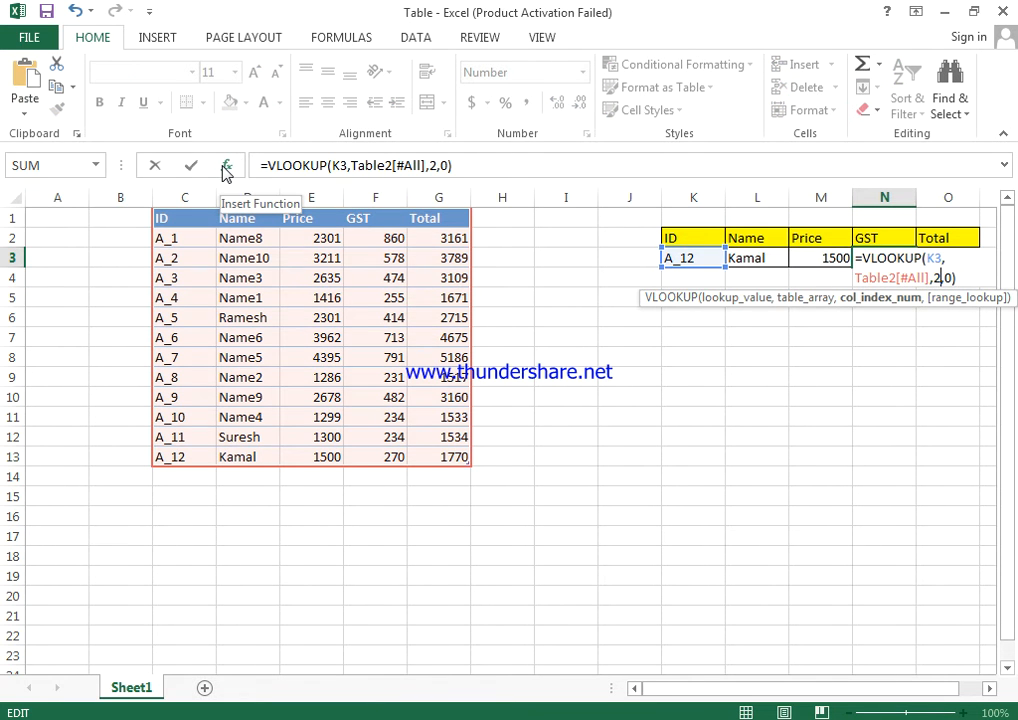
{"action": "key", "text": "BackSpace"}
{"action": "type", "text": "4"}
{"action": "key", "text": "Return"}
Paste the copied VLOOKUP formula into O3 and set its column index to 5 for the total.
{"action": "key", "text": "Up"}
{"action": "key", "text": "Right"}
{"action": "key", "text": "F2"}
{"action": "key", "text": "ctrl+v"}
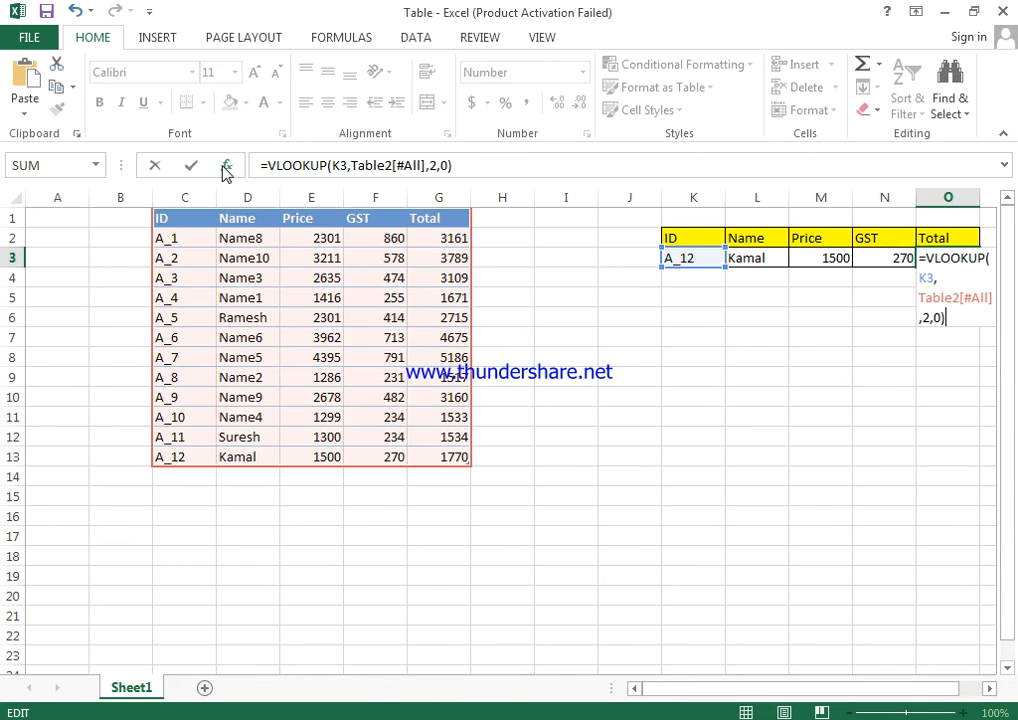
{"action": "key", "text": "Left"}
{"action": "key", "text": "Left"}
{"action": "key", "text": "Left"}
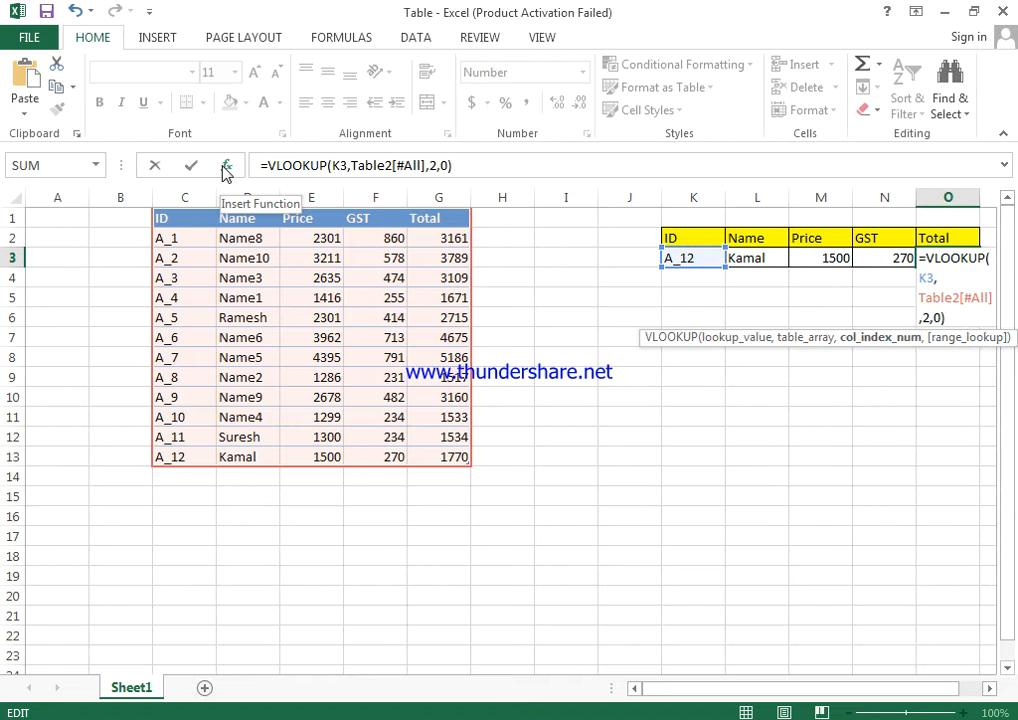
{"action": "key", "text": "BackSpace"}
{"action": "type", "text": "5"}
{"action": "key", "text": "Return"}
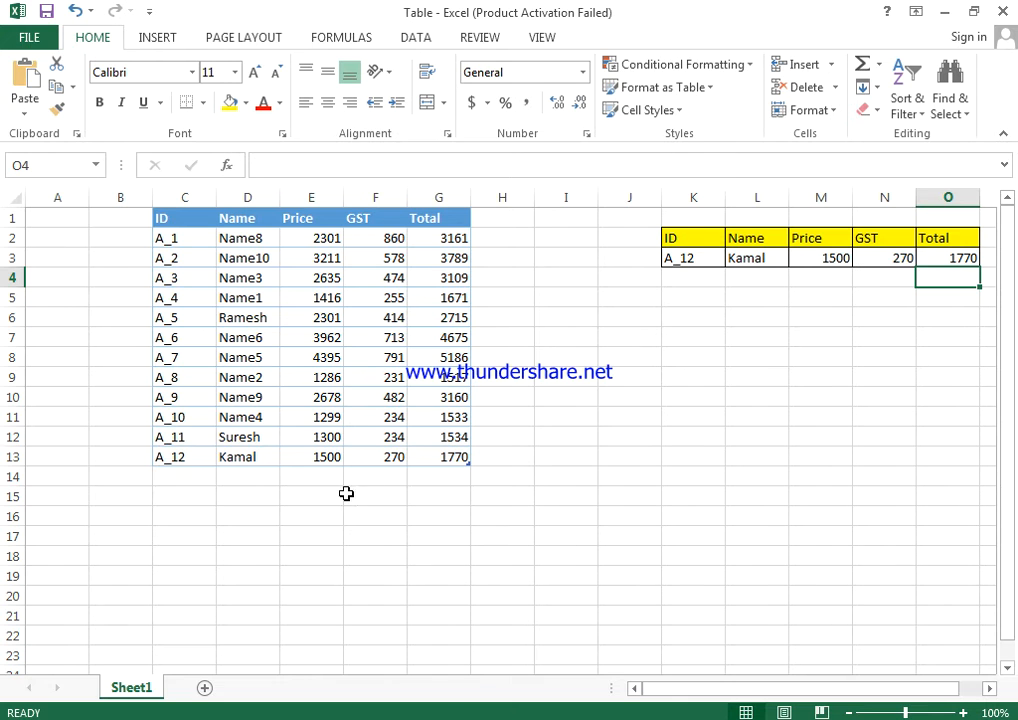
Examine the end of the data table, the empty rows below it, and the range referenced by the VLOOKUP in L3.
{"action": "left_click_drag", "start_coordinate": [170, 459], "coordinate": [472, 458]}
{"action": "left_click", "coordinate": [175, 477]}
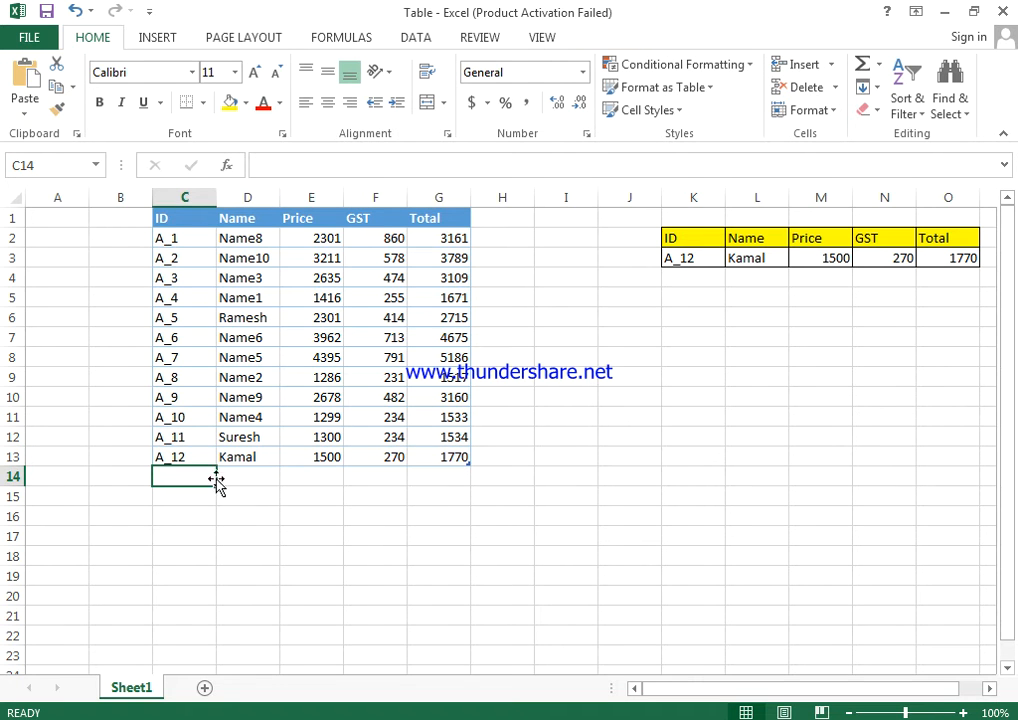
{"action": "left_click", "coordinate": [14, 476]}
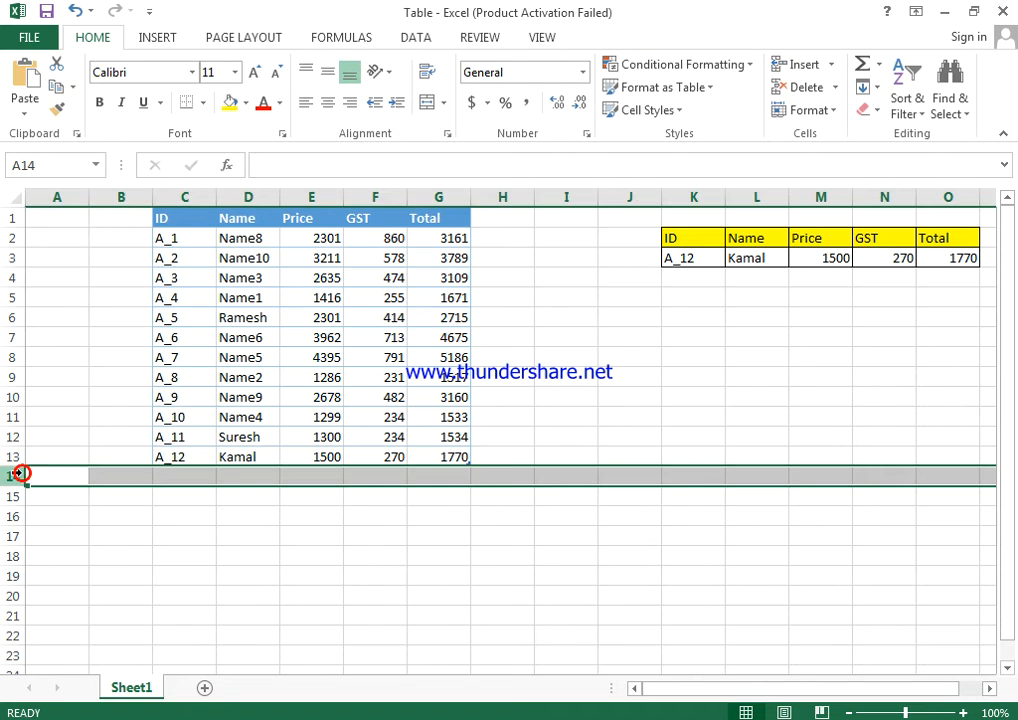
{"action": "left_click", "coordinate": [178, 458]}
{"action": "left_click", "coordinate": [182, 476]}
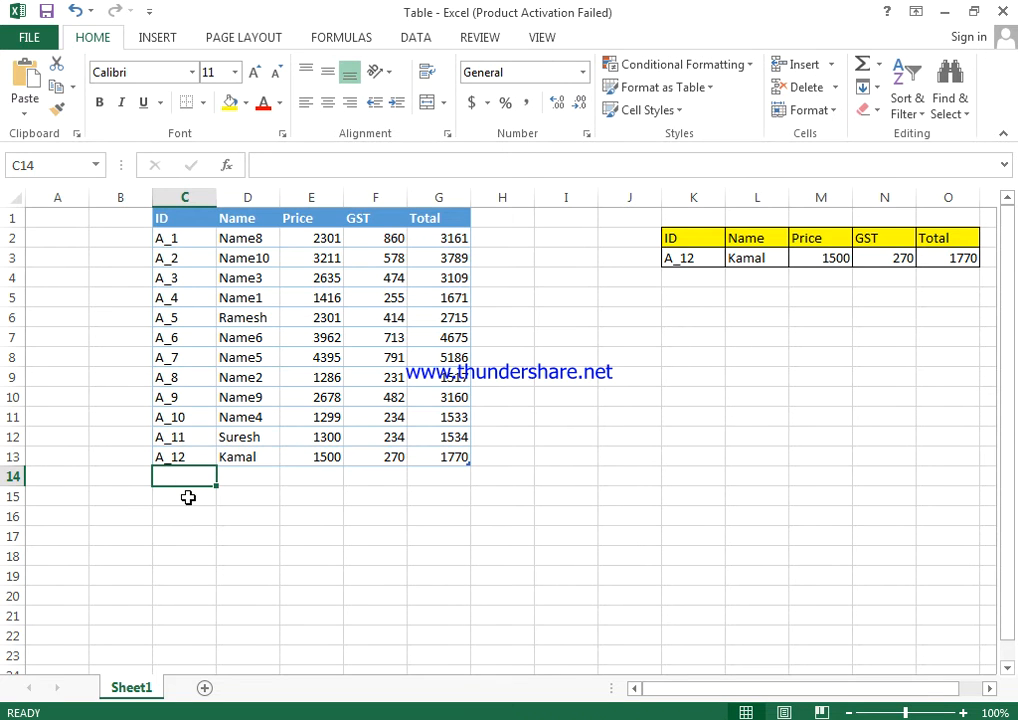
{"action": "left_click", "coordinate": [188, 497]}
{"action": "left_click_drag", "start_coordinate": [188, 497], "coordinate": [463, 449]}
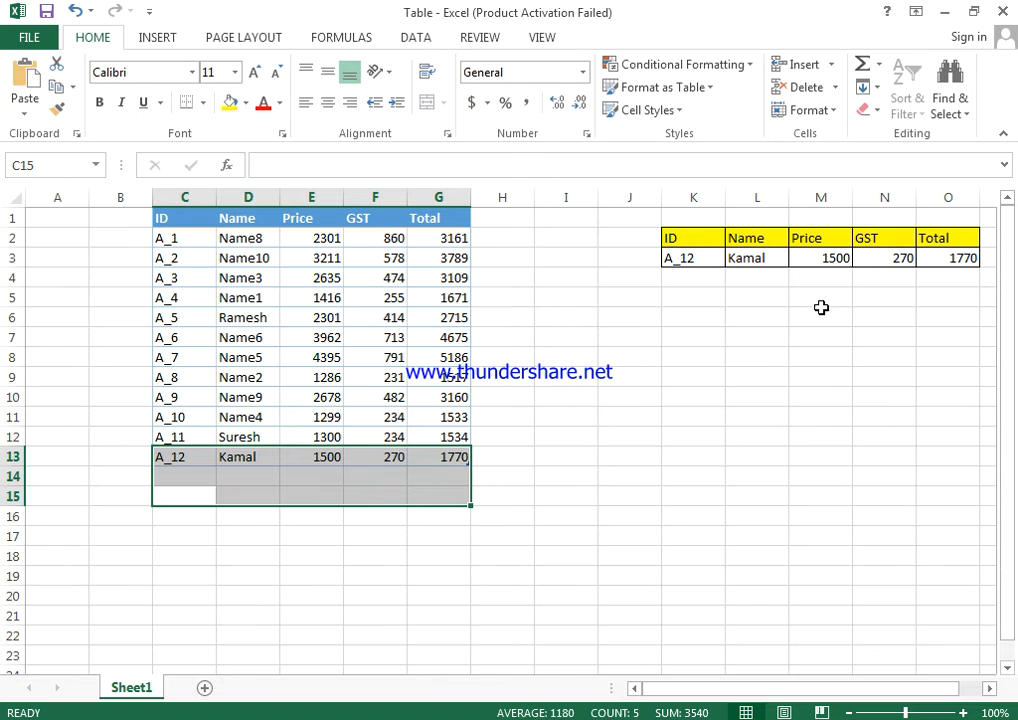
{"action": "left_click", "coordinate": [750, 258]}
{"action": "double_click", "coordinate": [750, 258]}
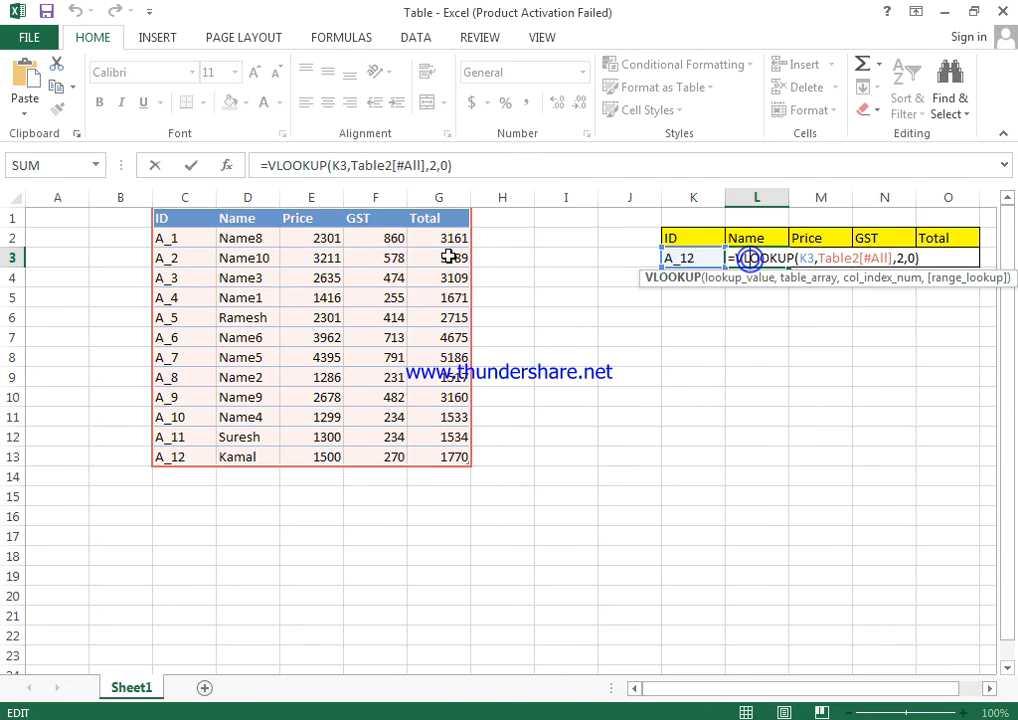
{"action": "left_click", "coordinate": [204, 234]}
{"action": "left_click_drag", "start_coordinate": [186, 217], "coordinate": [469, 450]}
Start a new record directly below the table with ID A_13 in C14 and the person's name in D14.
{"action": "left_click", "coordinate": [193, 478]}
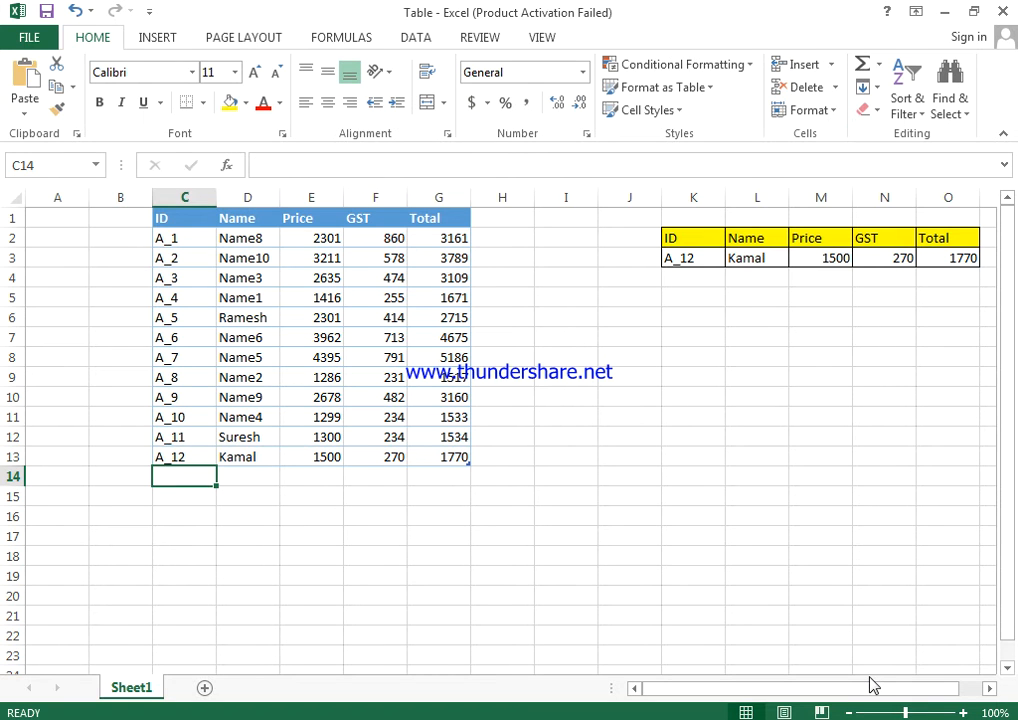
{"action": "type", "text": "A"}
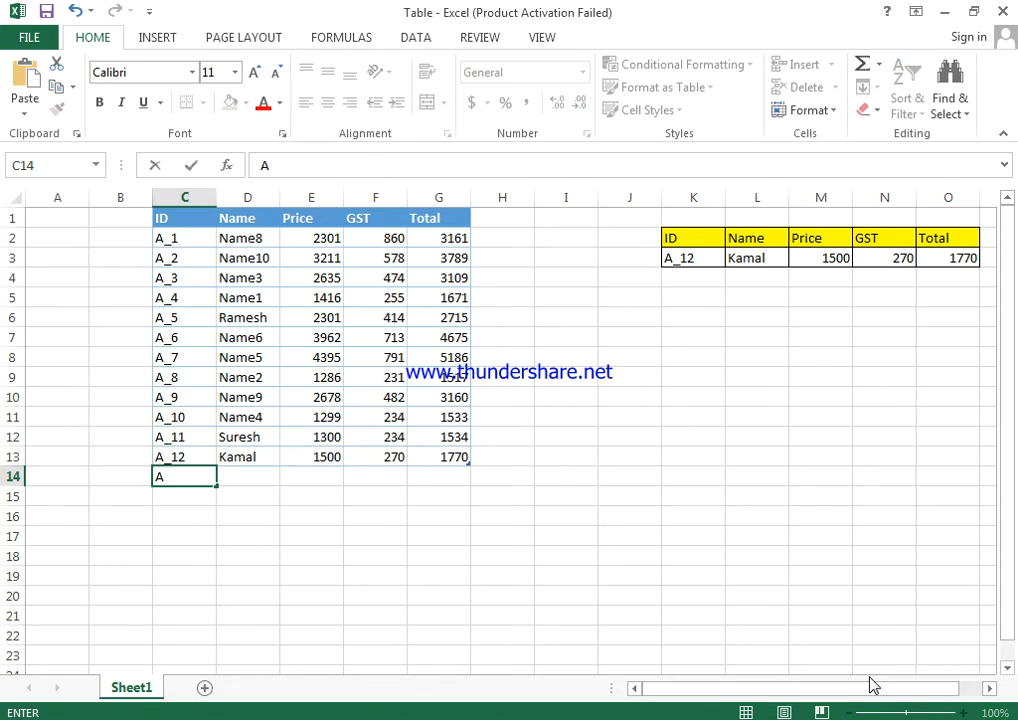
{"action": "type", "text": "_13"}
{"action": "key", "text": "Return"}
{"action": "key", "text": "Up"}
{"action": "key", "text": "Right"}
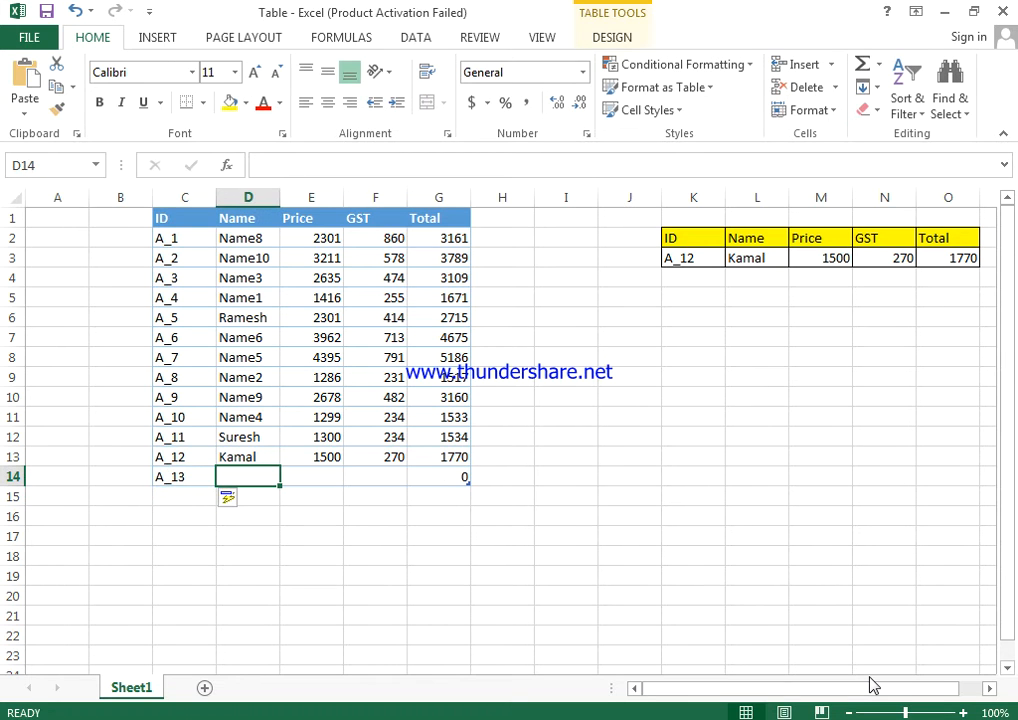
{"action": "type", "text": "La"}
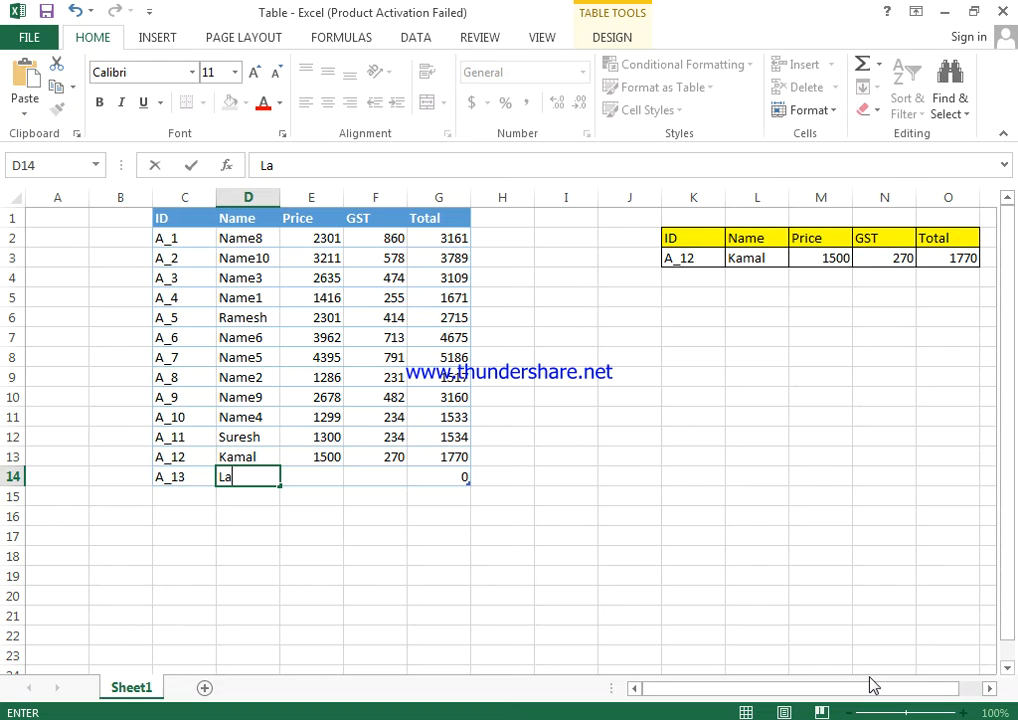
{"action": "key", "text": "Return"}
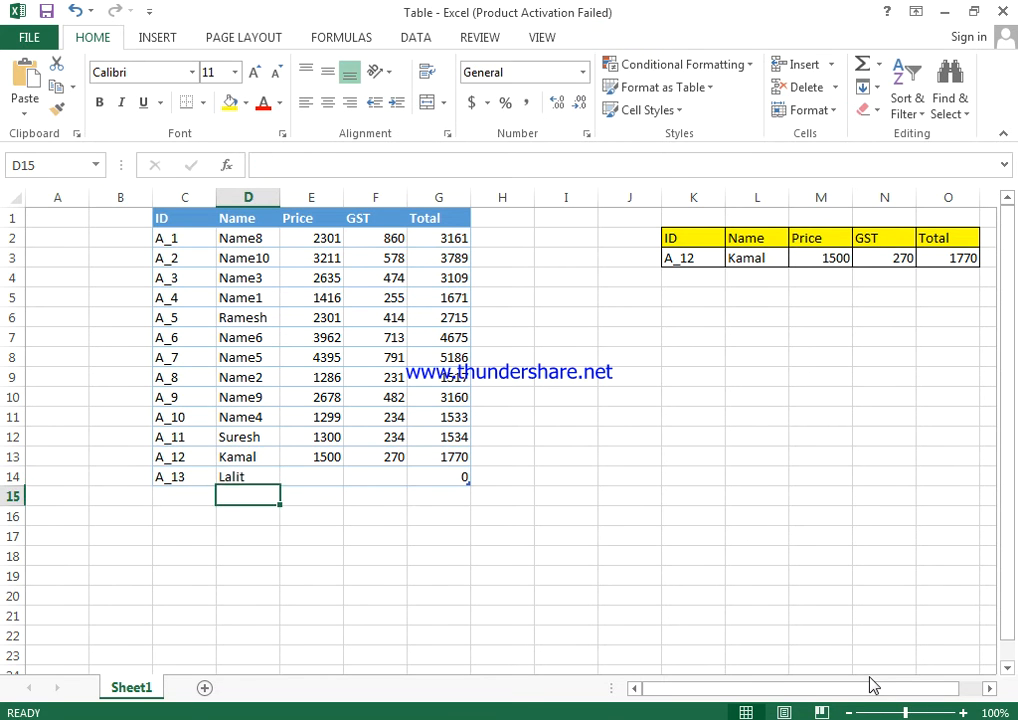
Enter the price 1800 in E14 and fill the GST formula down from F13 to F14.
{"action": "key", "text": "Up"}
{"action": "key", "text": "Right"}
{"action": "key", "text": "Right"}
{"action": "key", "text": "Left"}
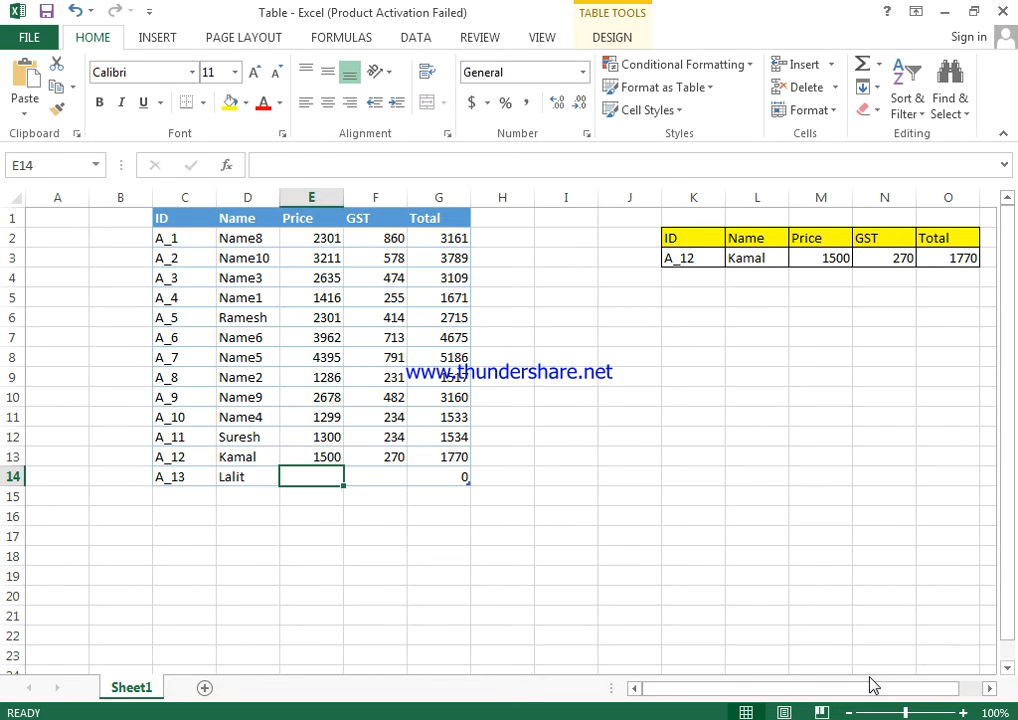
{"action": "type", "text": "18"}
{"action": "key", "text": "ctrl+Return"}
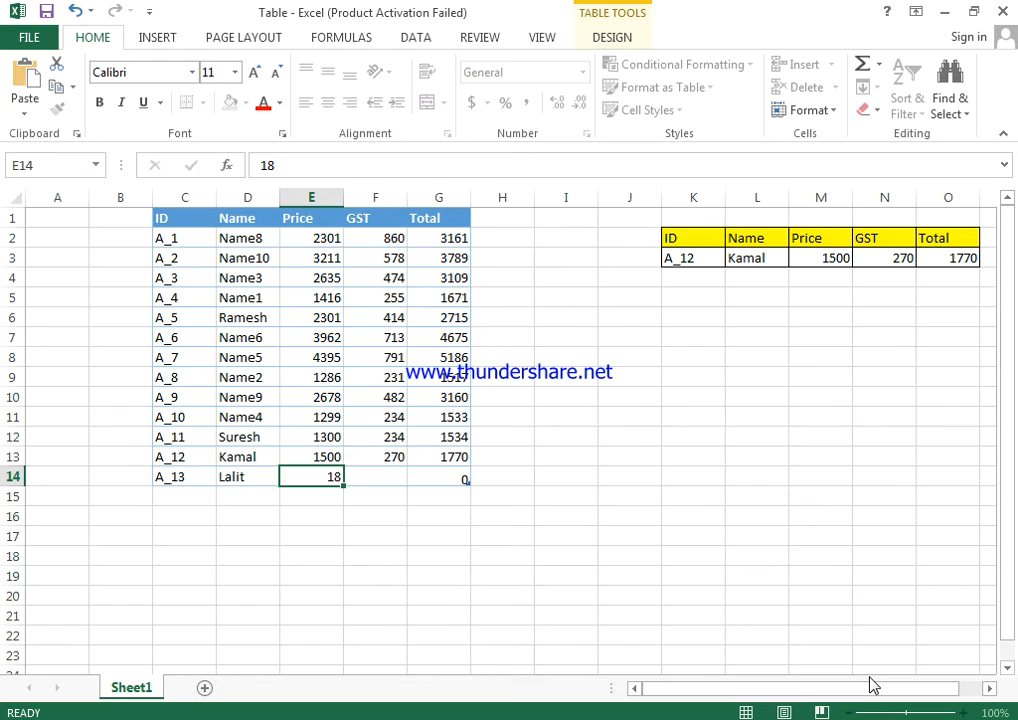
{"action": "type", "text": "1800"}
{"action": "key", "text": "Tab"}
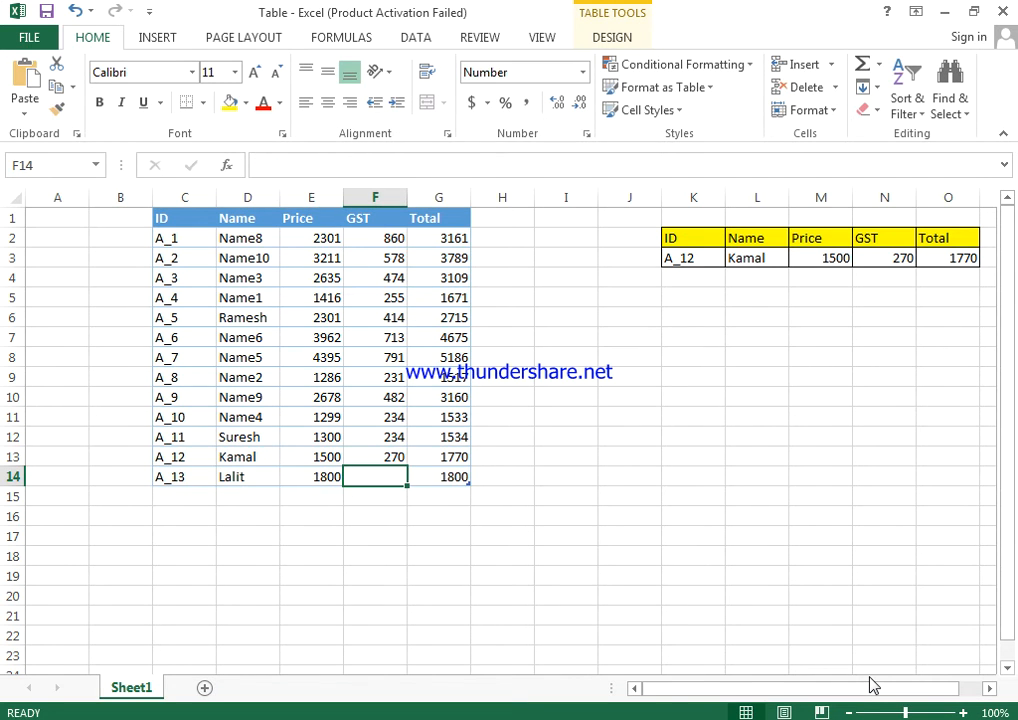
{"action": "key", "text": "shift+Up"}
{"action": "key", "text": "ctrl+d"}
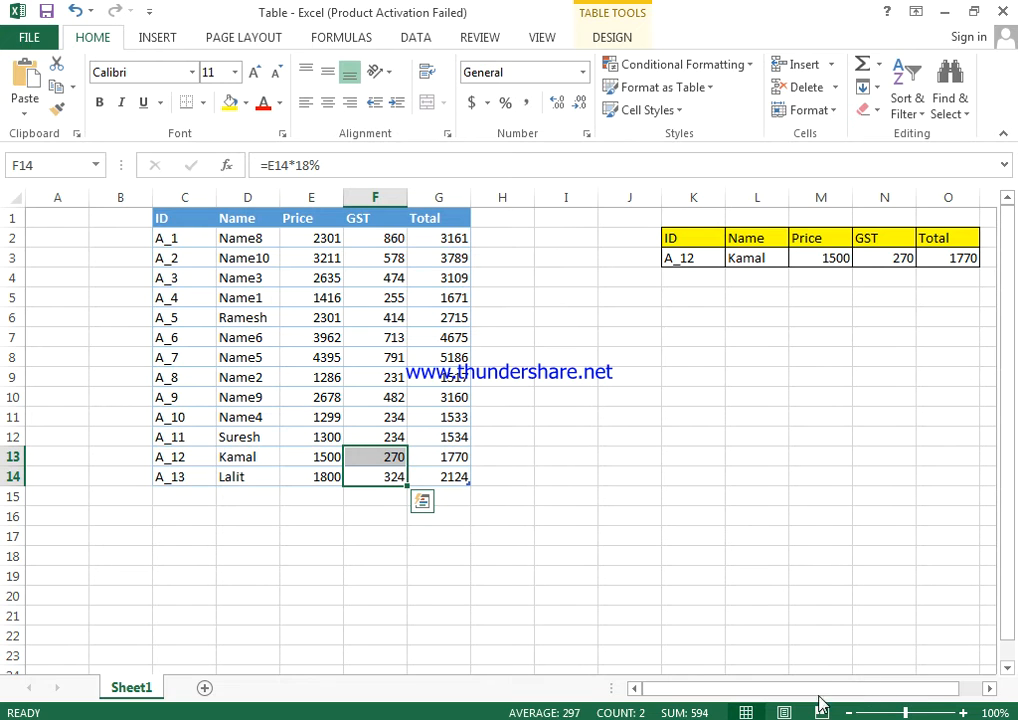
Change the lookup ID in K3 to A_13 and check the table range used by the VLOOKUP in L3.
{"action": "left_click", "coordinate": [706, 262]}
{"action": "key", "text": "F2"}
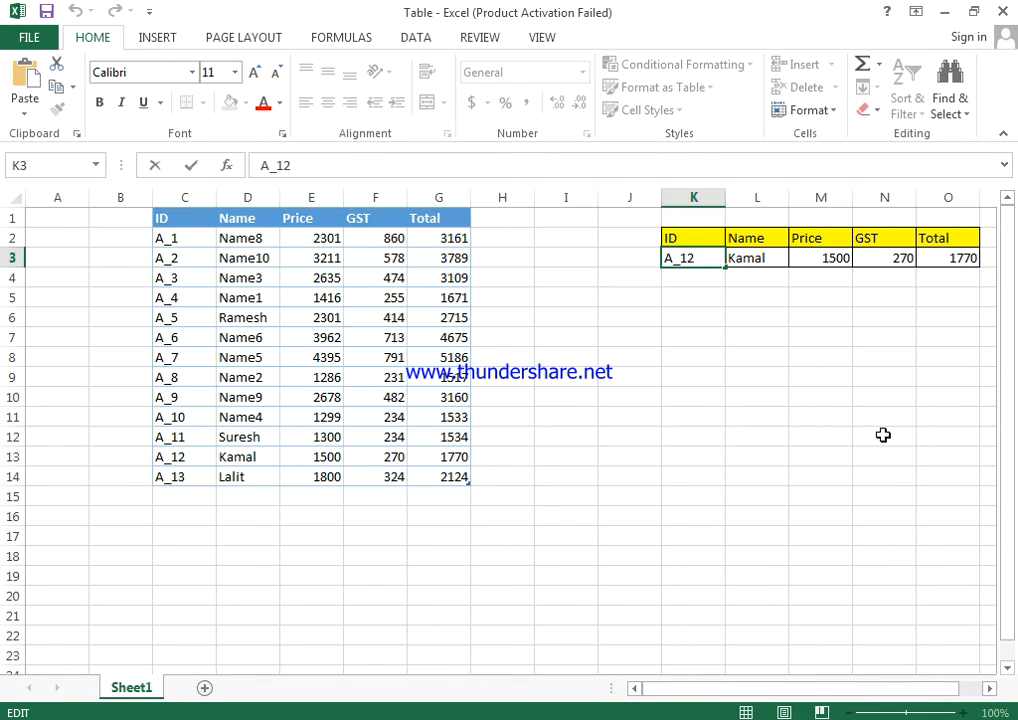
{"action": "key", "text": "BackSpace"}
{"action": "type", "text": "3"}
{"action": "key", "text": "Return"}
{"action": "left_click", "coordinate": [767, 262]}
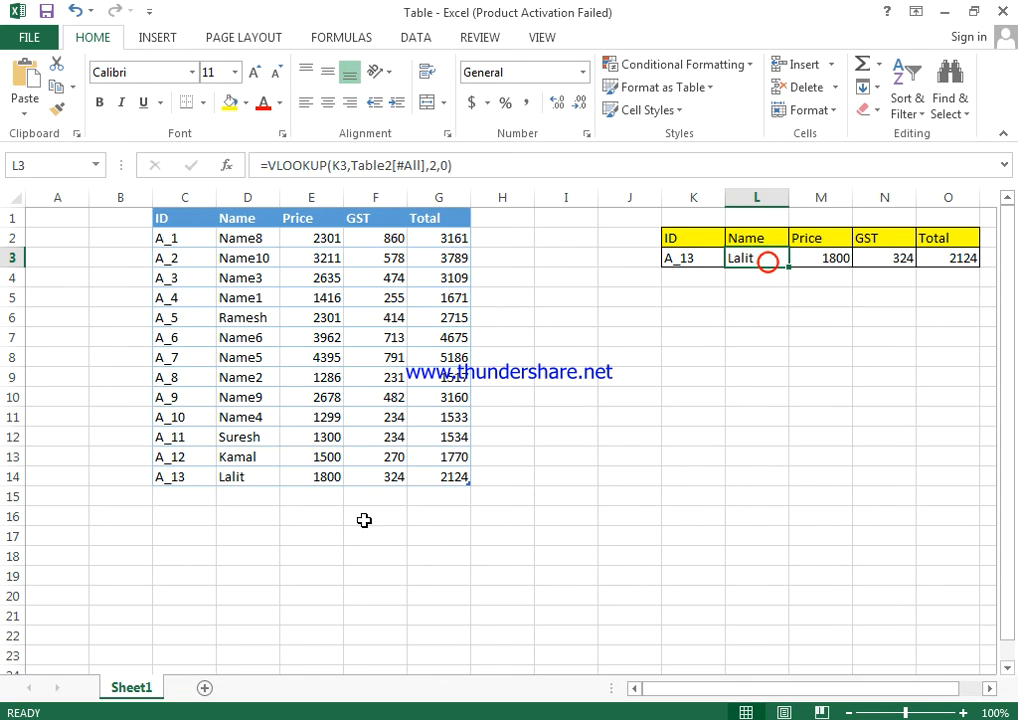
{"action": "double_click", "coordinate": [752, 256]}
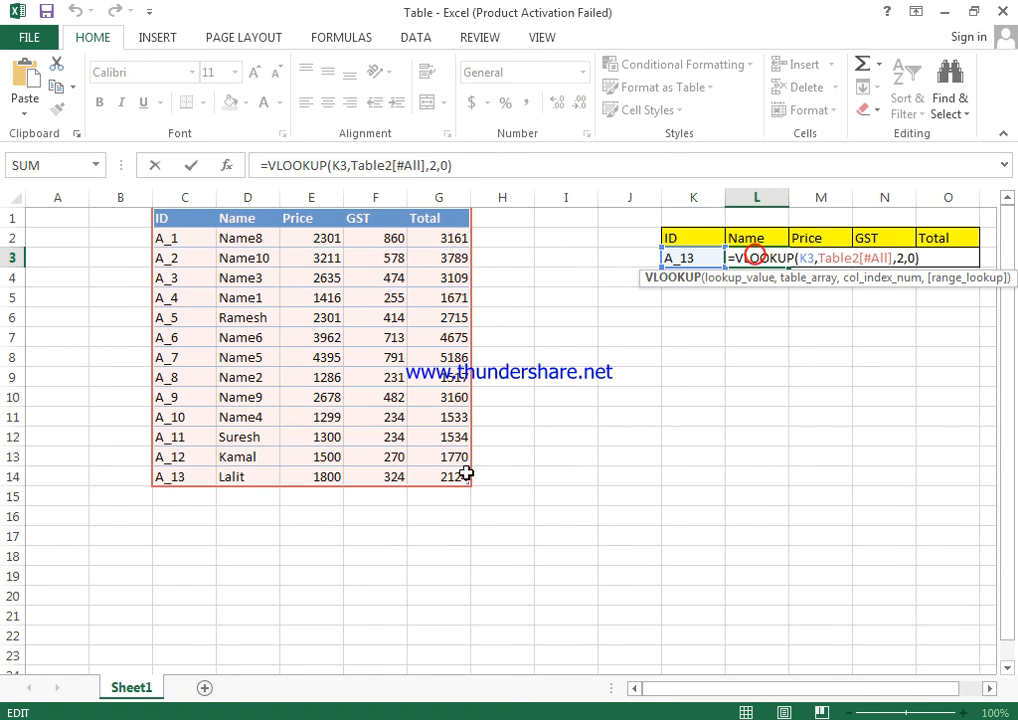
{"action": "key", "text": "Escape"}
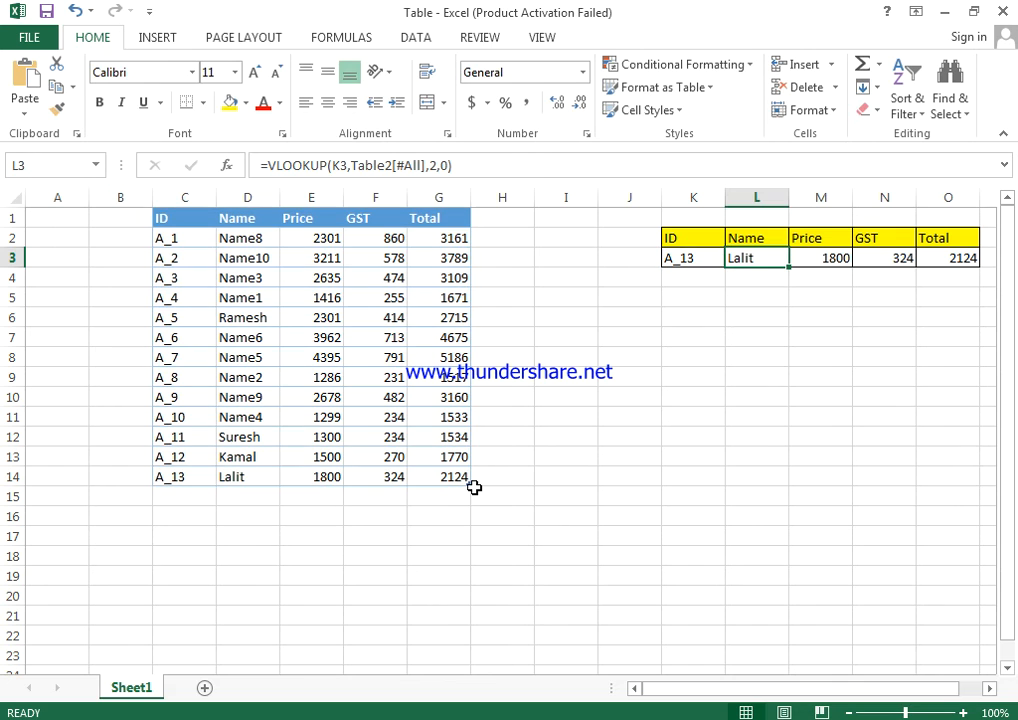
Hide the empty row 15 below the table and select cell C16.
{"action": "left_click", "coordinate": [189, 494]}
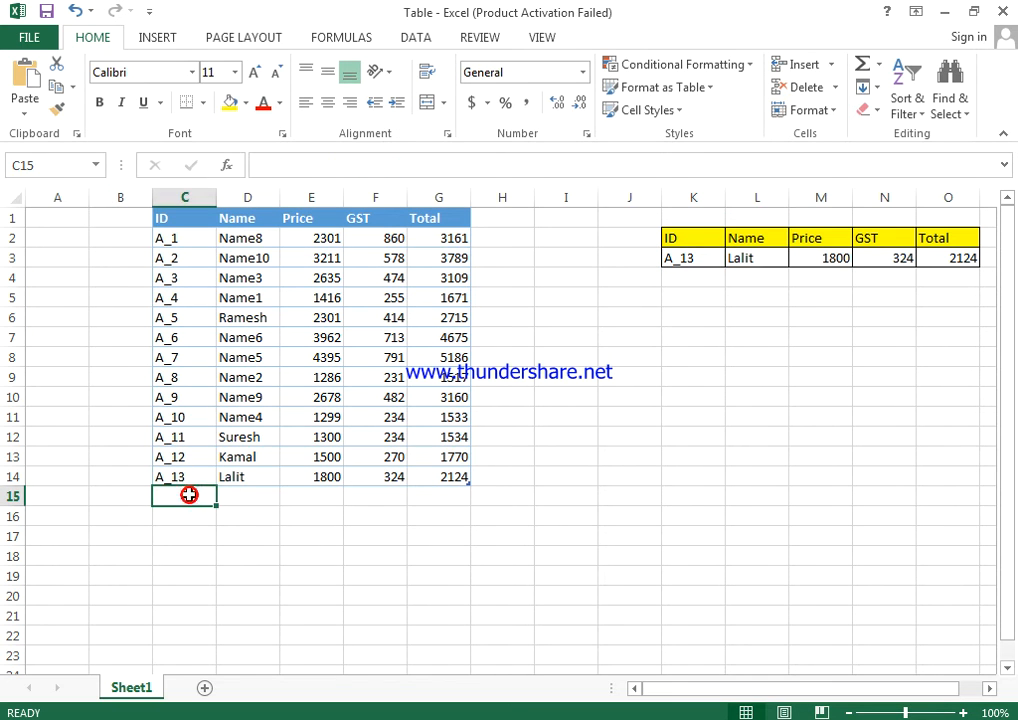
{"action": "left_click", "coordinate": [15, 497]}
{"action": "right_click", "coordinate": [12, 499]}
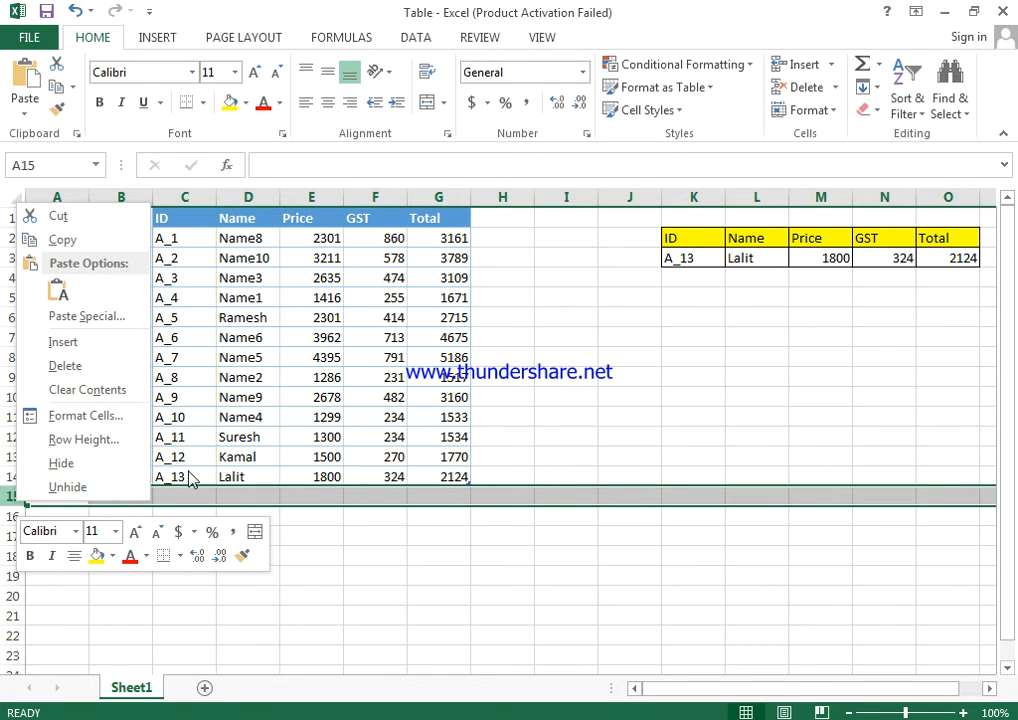
{"action": "left_click", "coordinate": [97, 465]}
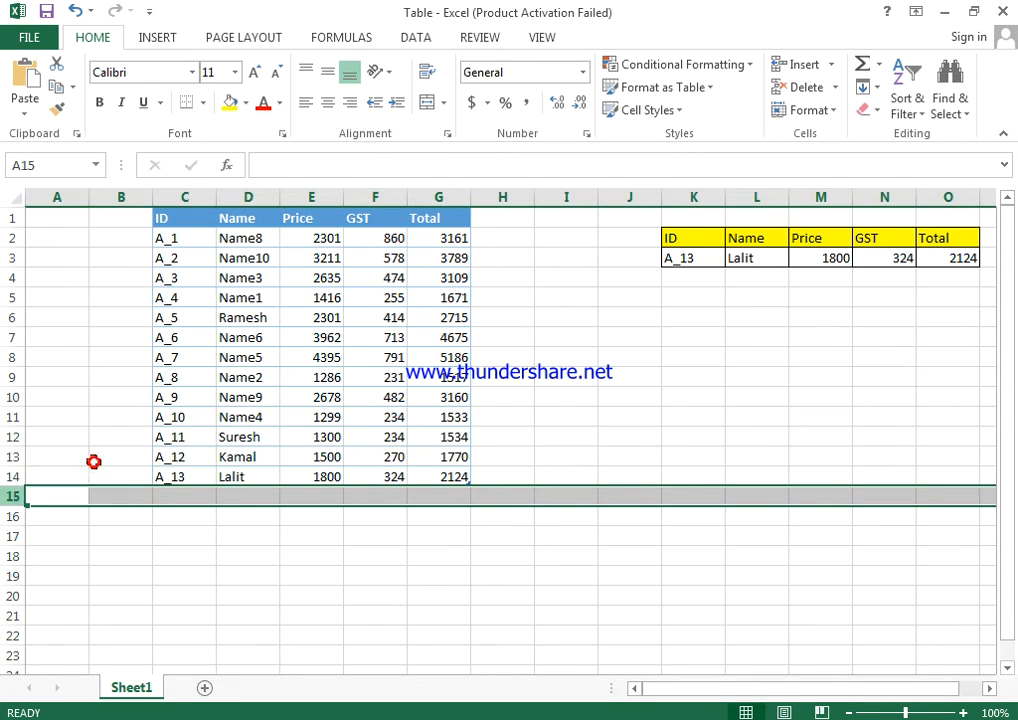
{"action": "left_click", "coordinate": [16, 472]}
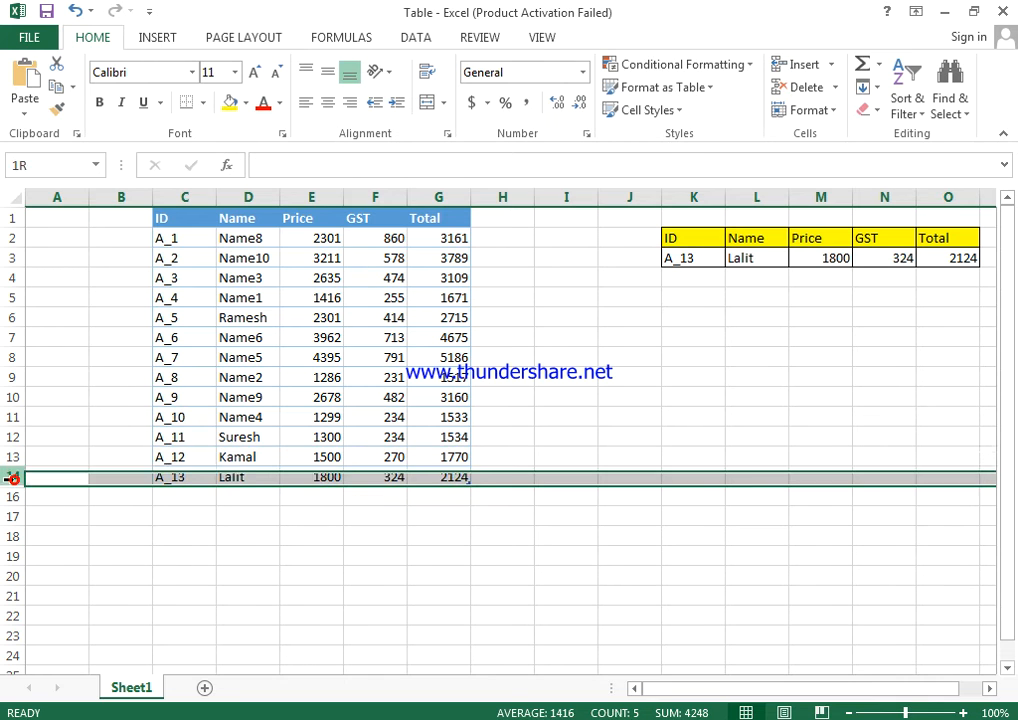
{"action": "left_click", "coordinate": [15, 494]}
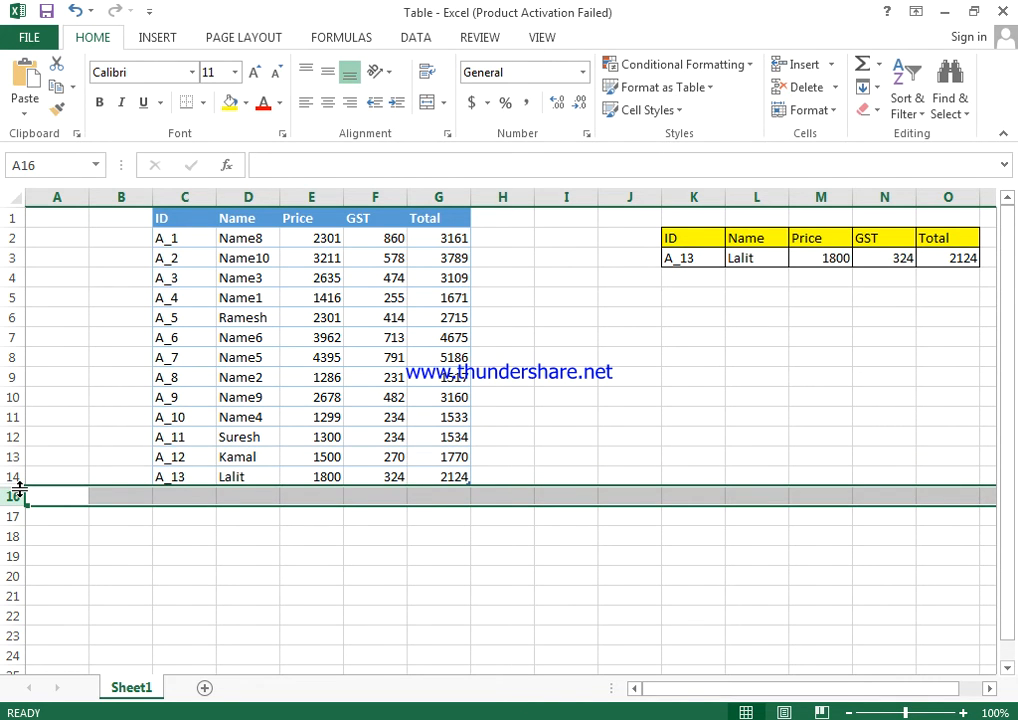
{"action": "left_click", "coordinate": [178, 497]}
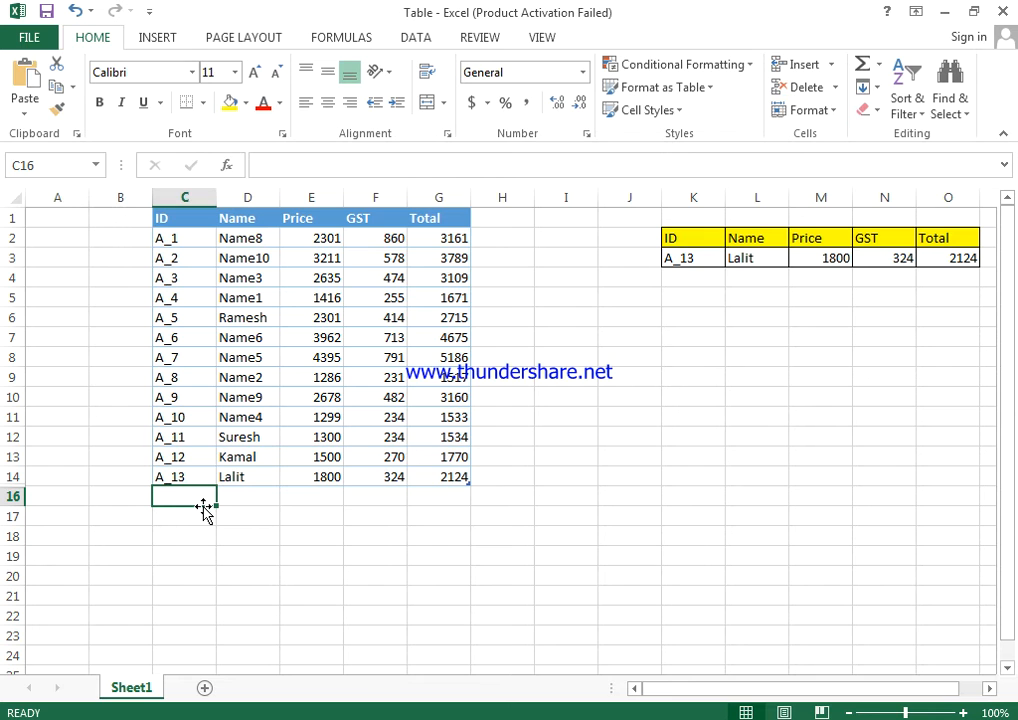
Start a record in row 16 below the hidden row, with ID A_14 in C16 and the person's name in D16.
{"action": "type", "text": "A"}
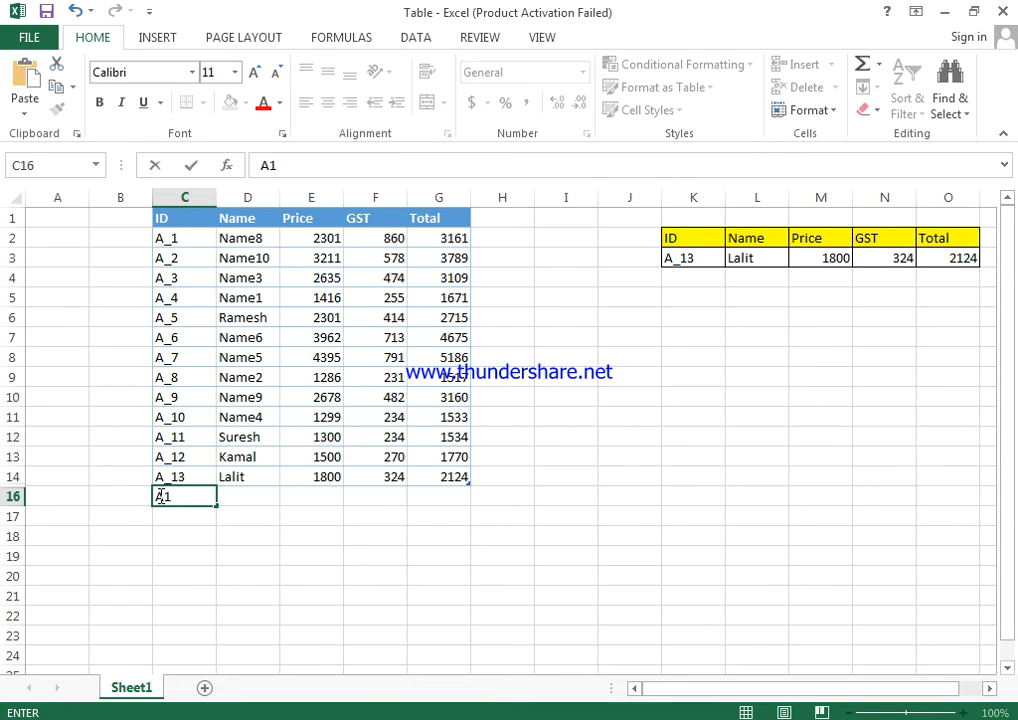
{"action": "type", "text": "_14"}
{"action": "key", "text": "Return"}
{"action": "left_click", "coordinate": [157, 496]}
{"action": "key", "text": "Tab"}
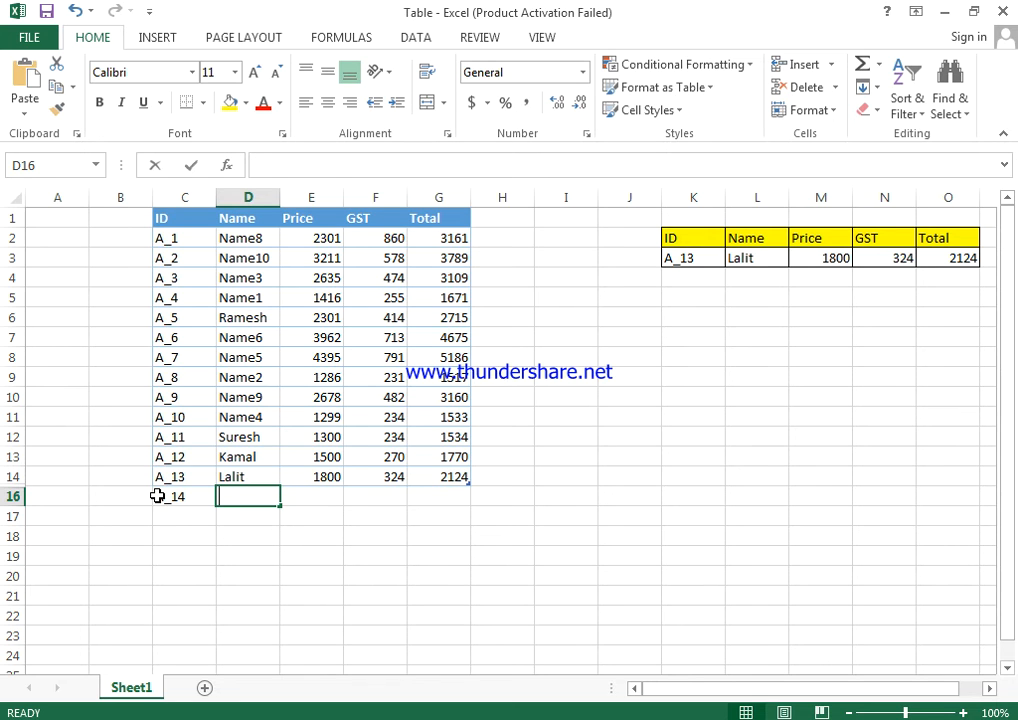
{"action": "type", "text": "Suresh"}
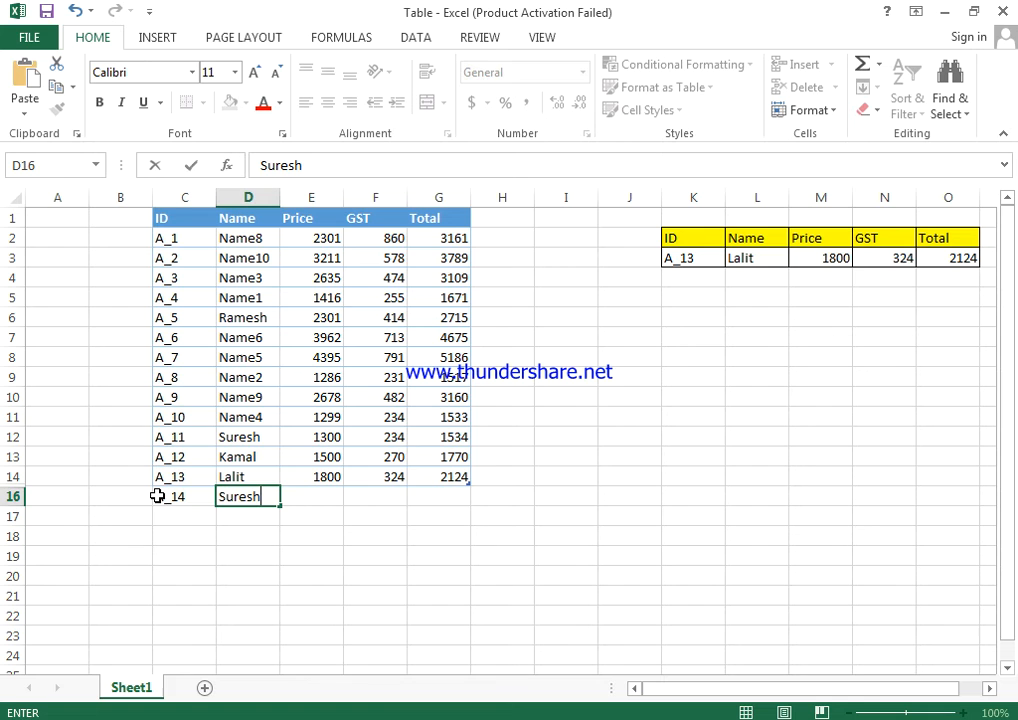
{"action": "key", "text": "Return"}
Complete the A_14 record in row 16 with price 1900, GST 254 and total 2255.
{"action": "key", "text": "Up"}
{"action": "key", "text": "Right"}
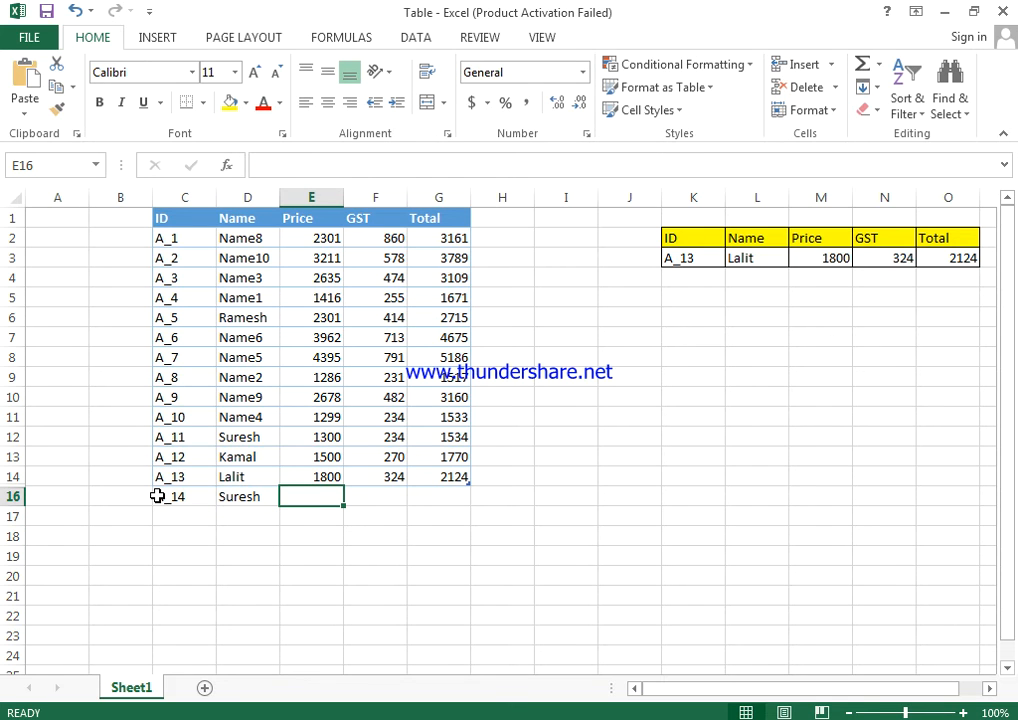
{"action": "type", "text": "1900"}
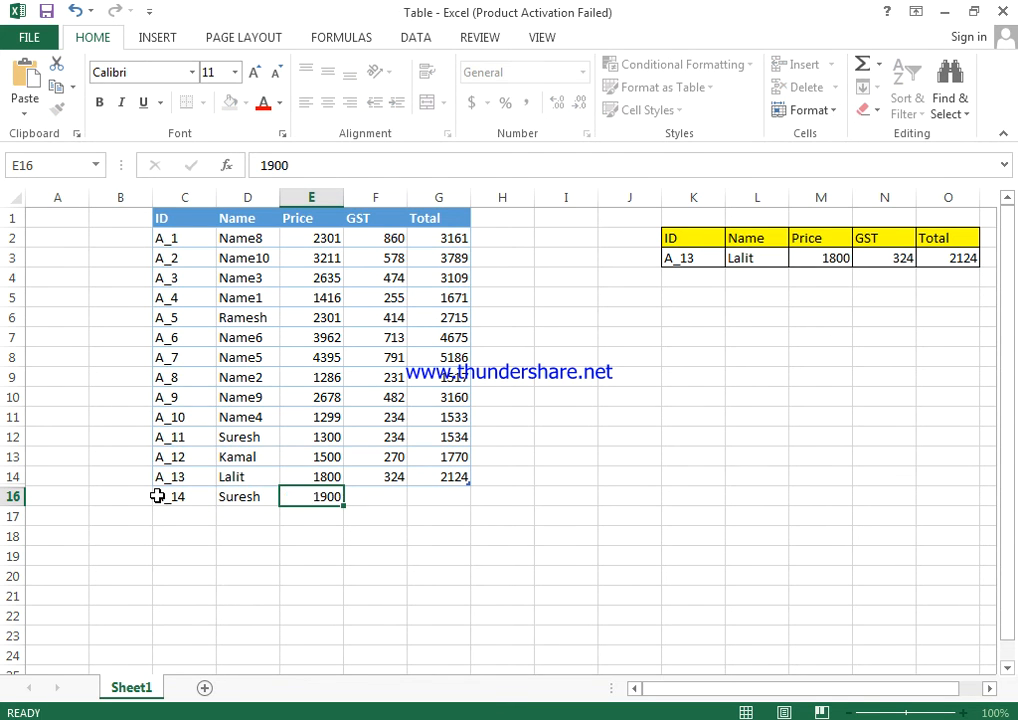
{"action": "key", "text": "Right"}
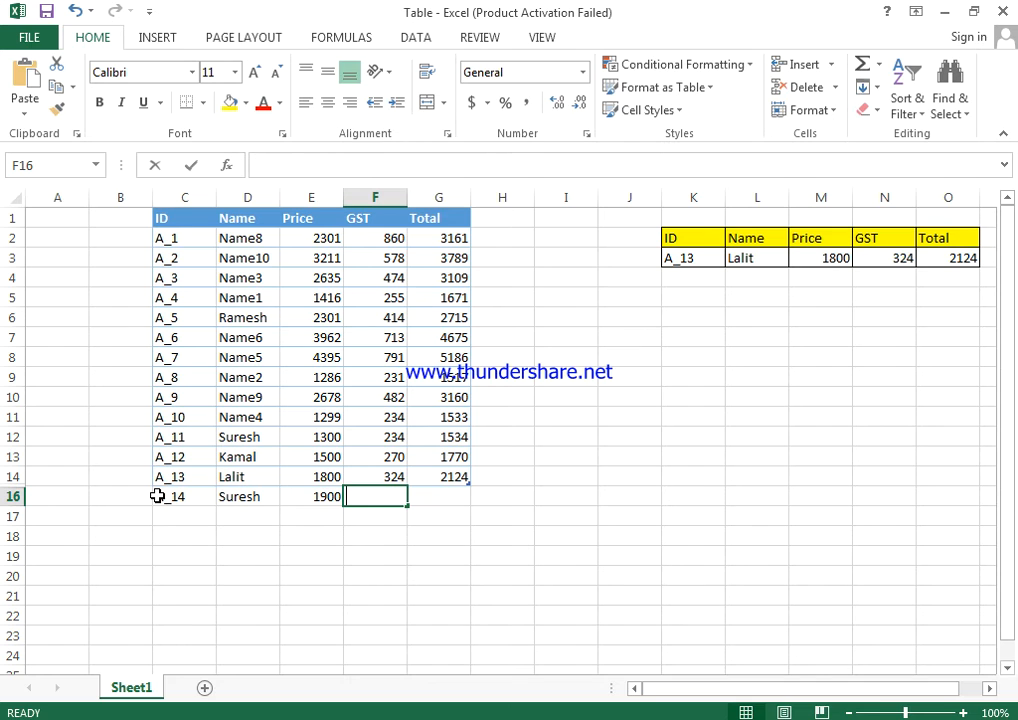
{"action": "type", "text": "254"}
{"action": "key", "text": "Right"}
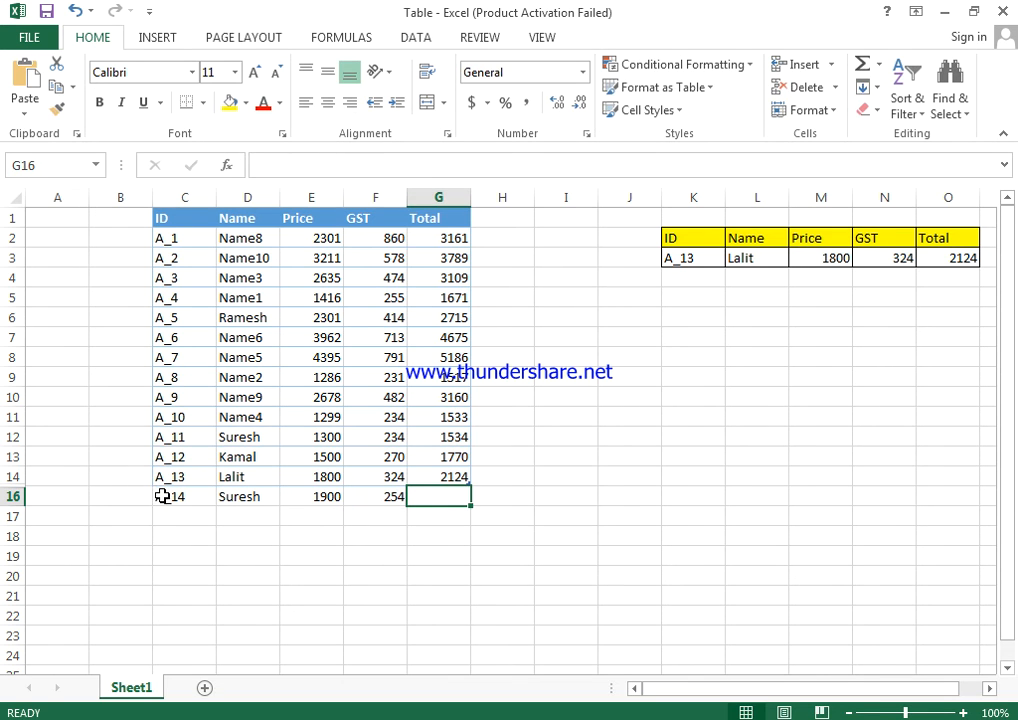
{"action": "type", "text": "2255"}
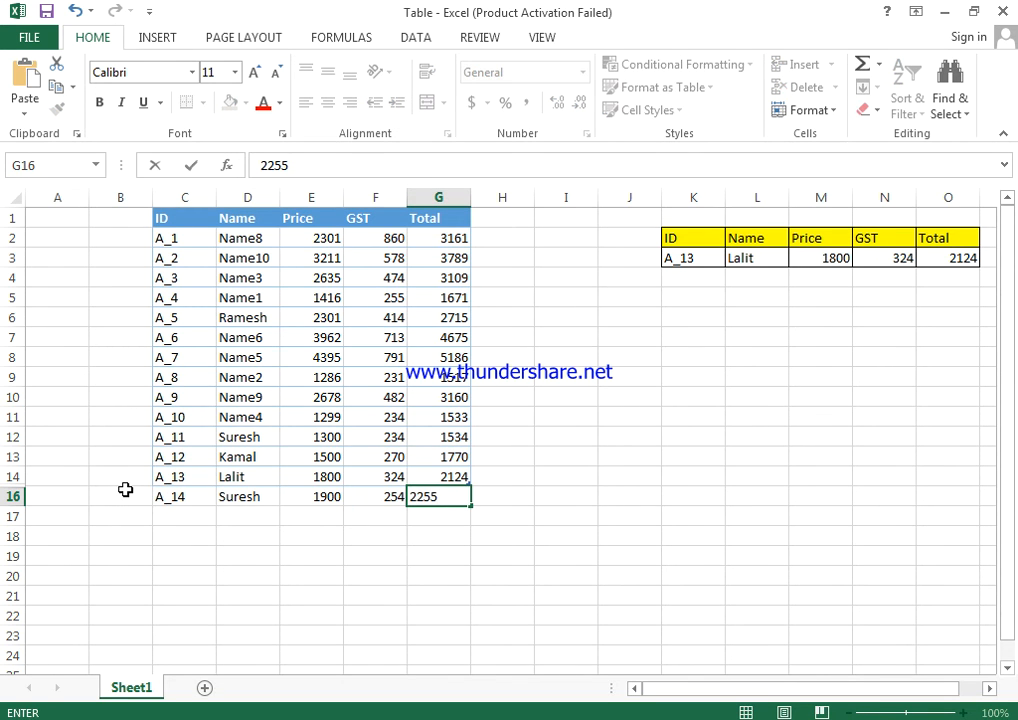
{"action": "key", "text": "Return"}
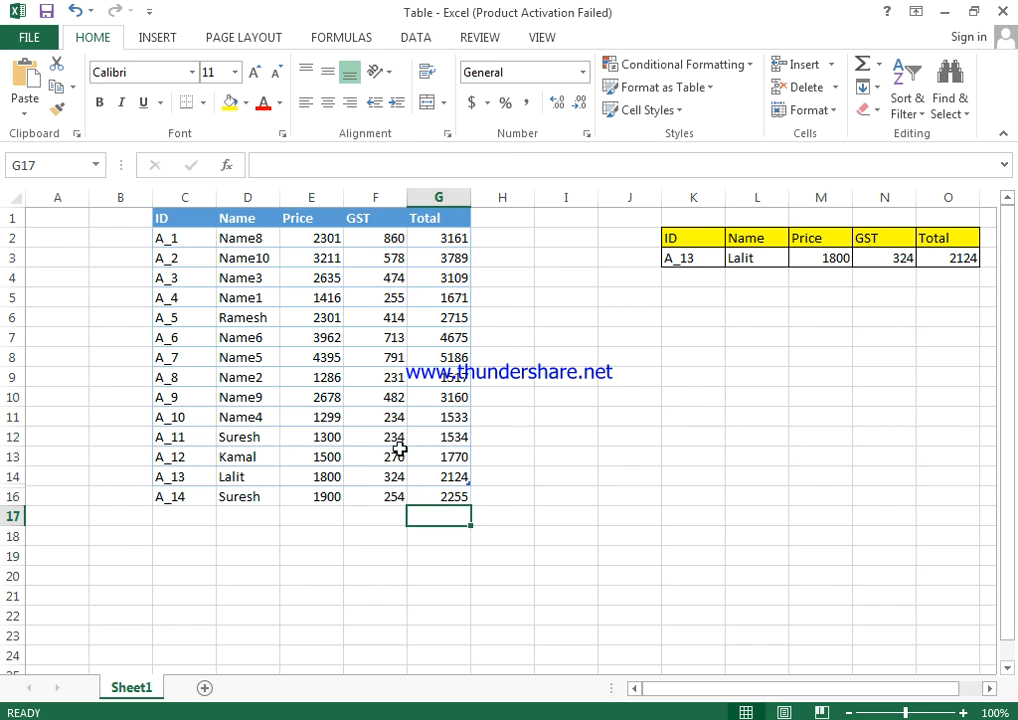
Check the sum of the price and GST in row 16 and correct the total in G16 to 2154.
{"action": "left_click_drag", "start_coordinate": [405, 498], "coordinate": [454, 495]}
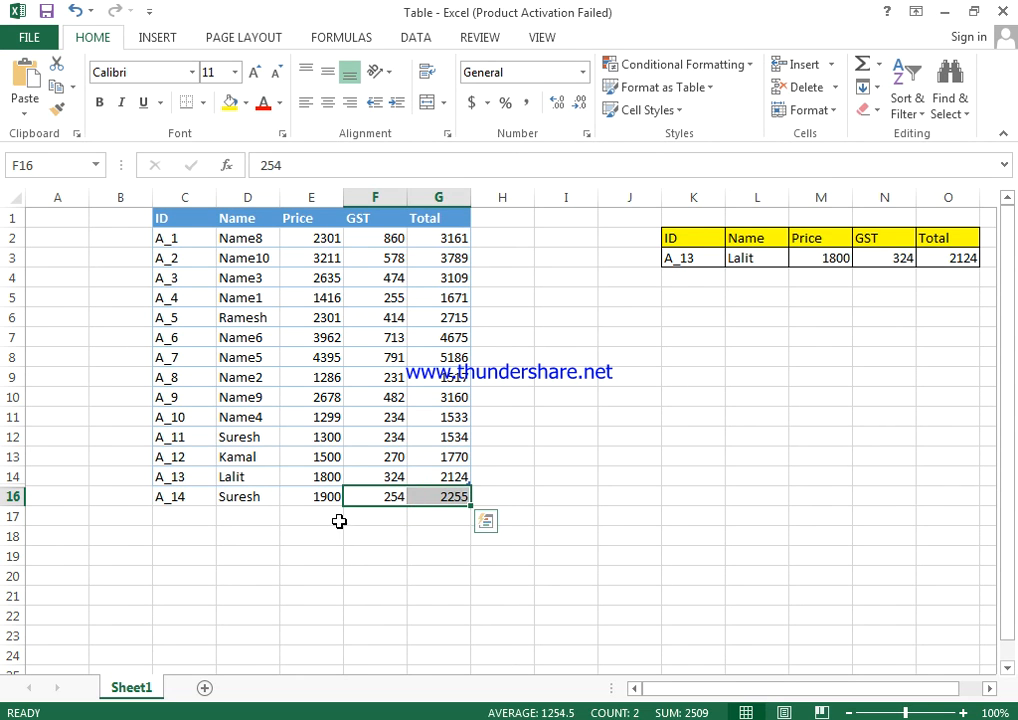
{"action": "left_click", "coordinate": [329, 493]}
{"action": "left_click_drag", "start_coordinate": [329, 493], "coordinate": [387, 491]}
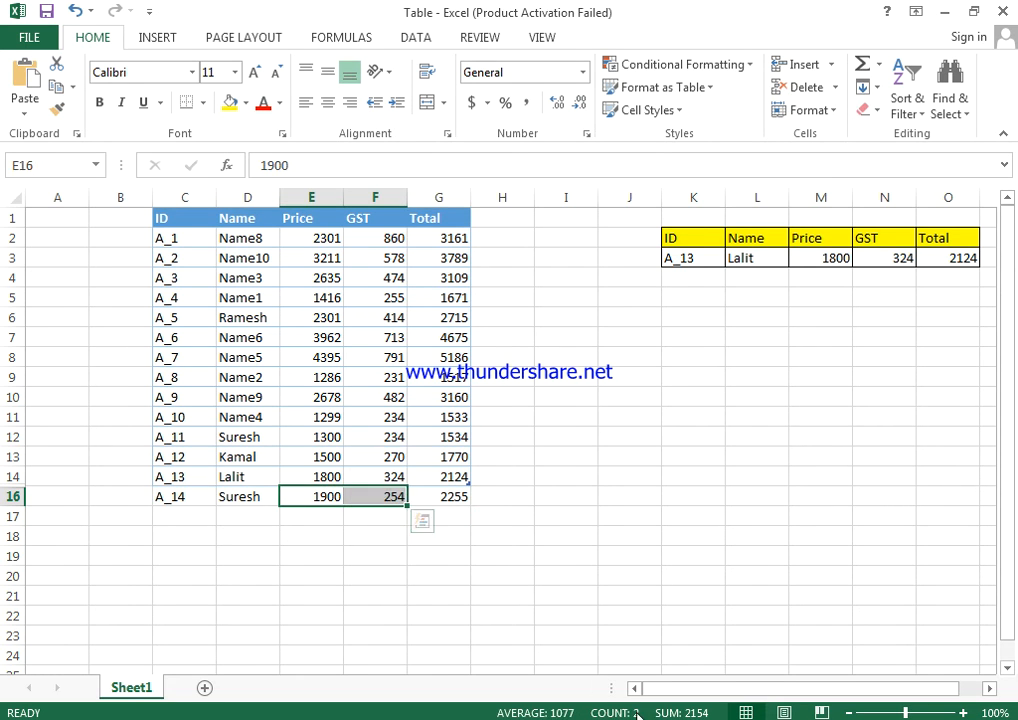
{"action": "left_click", "coordinate": [460, 494]}
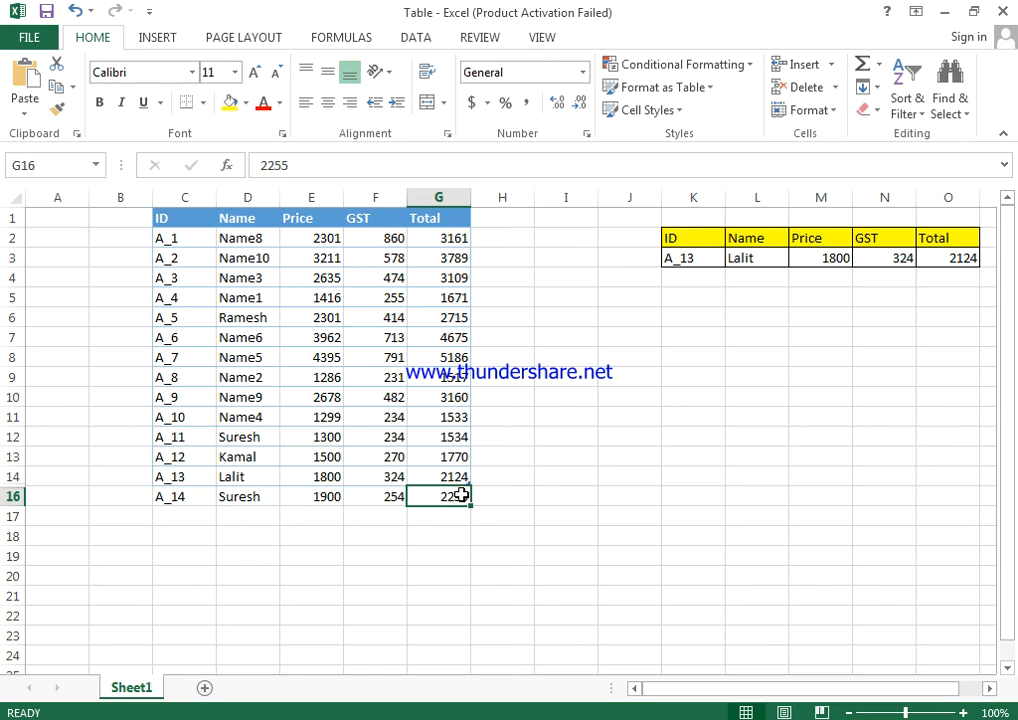
{"action": "type", "text": "2154"}
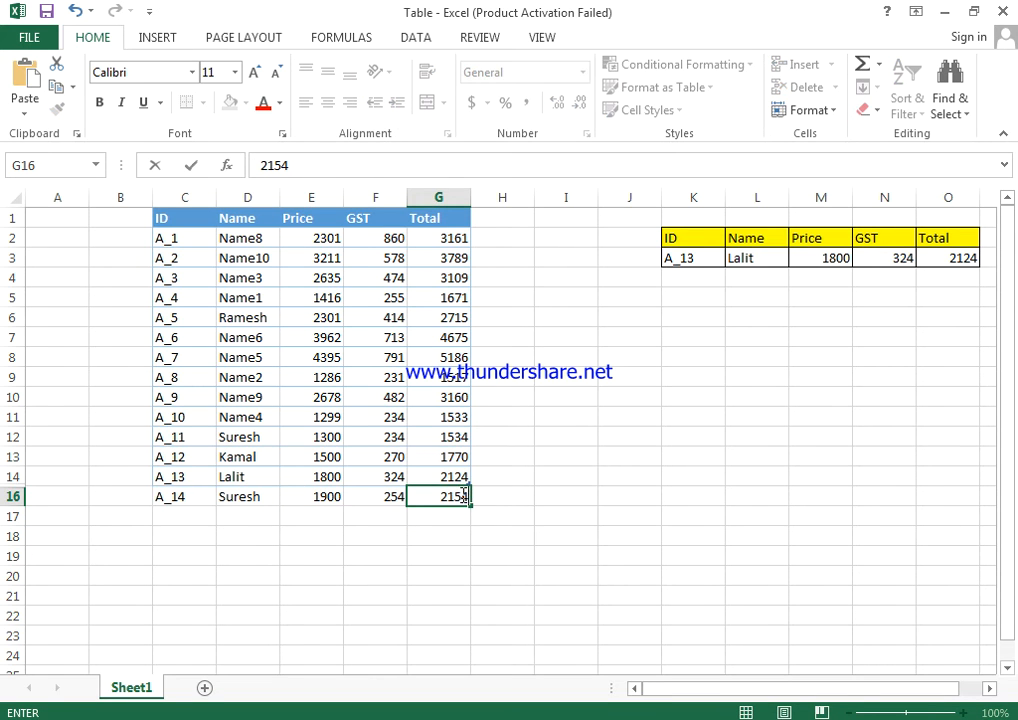
{"action": "left_click", "coordinate": [586, 500]}
Change the lookup ID in K3 to A_14.
{"action": "key", "text": "BackSpace"}
{"action": "type", "text": "4"}
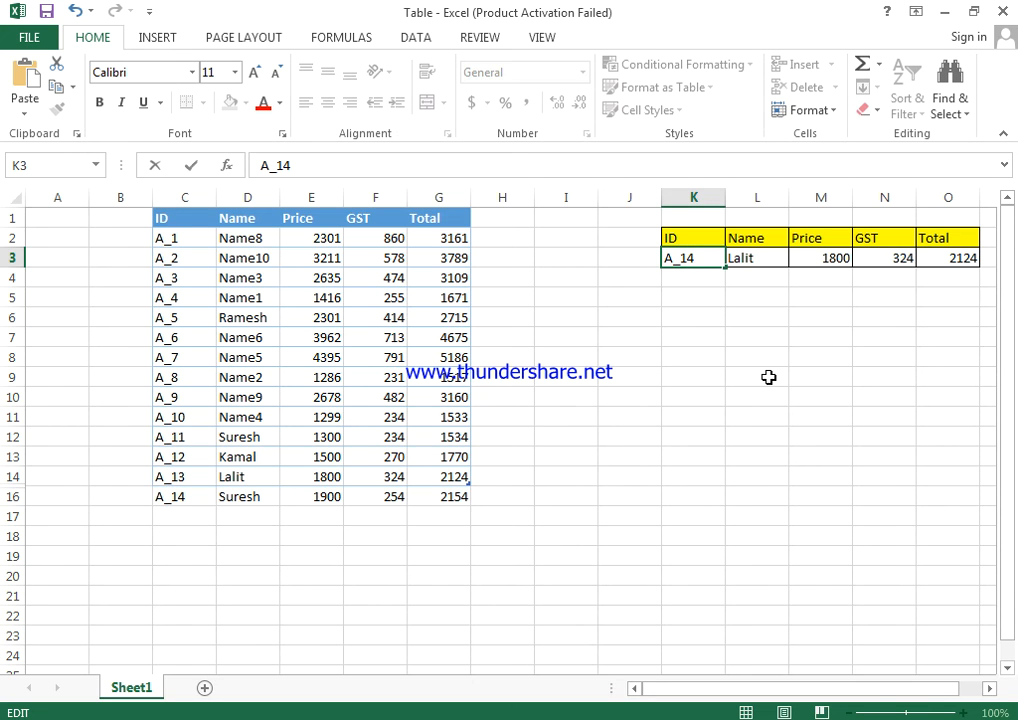
{"action": "key", "text": "Return"}
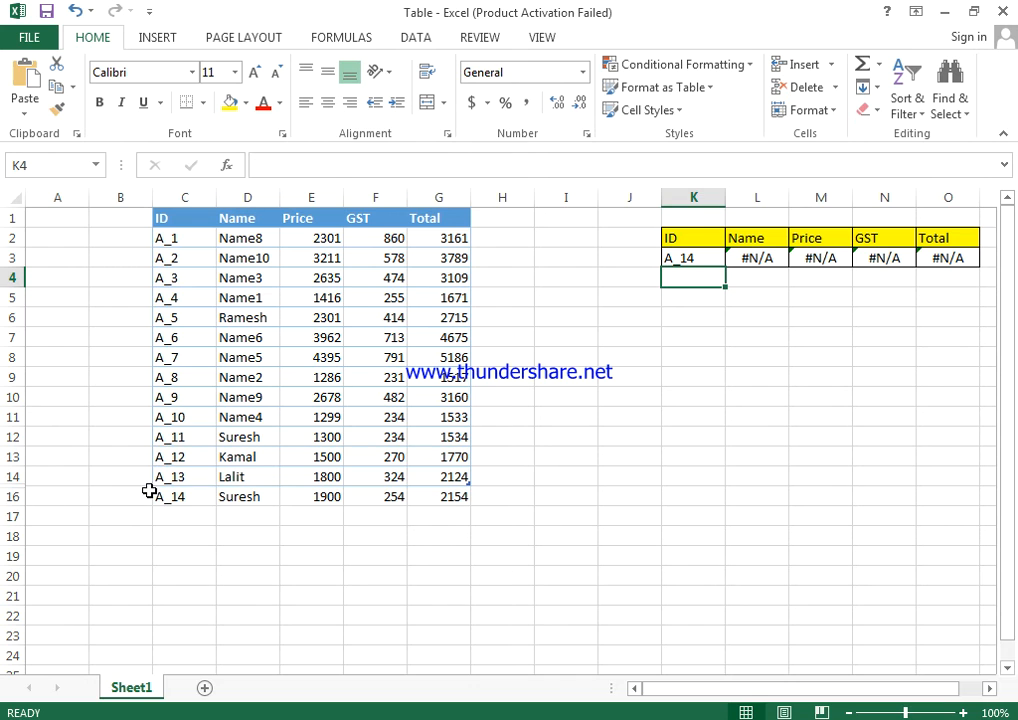
Unhide row 15 between the table and the A_14 record, and select the record in C16:G16.
{"action": "left_click", "coordinate": [21, 486]}
{"action": "double_click", "coordinate": [21, 486]}
{"action": "left_click_drag", "start_coordinate": [185, 497], "coordinate": [486, 516]}
{"action": "left_click", "coordinate": [239, 597]}
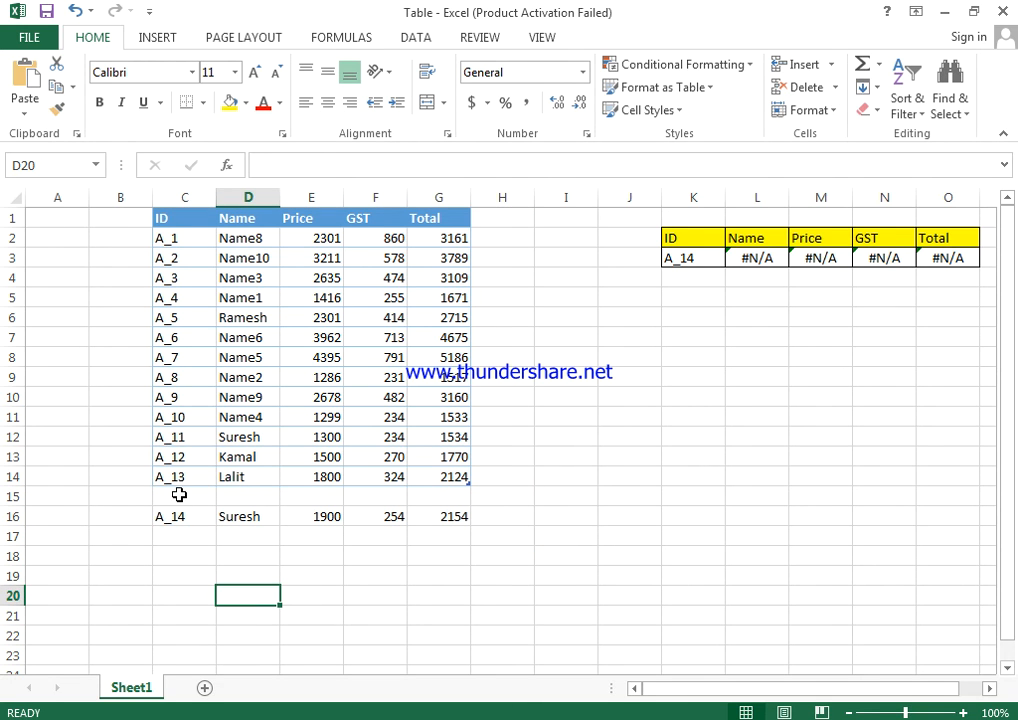
{"action": "left_click_drag", "start_coordinate": [183, 496], "coordinate": [443, 511]}
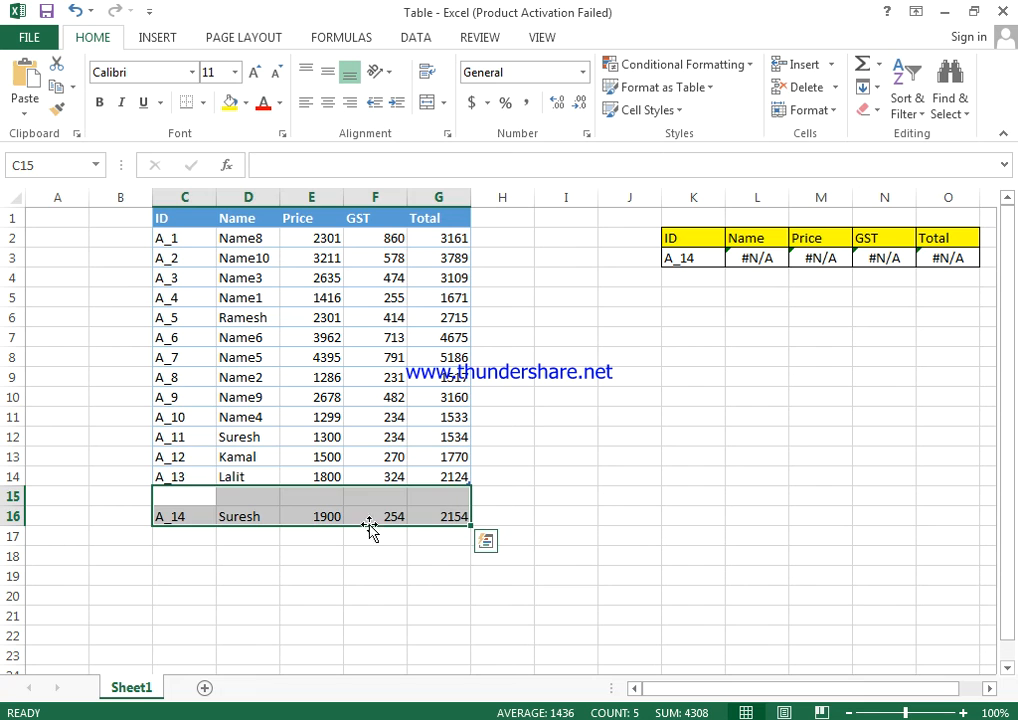
{"action": "left_click", "coordinate": [164, 518]}
{"action": "left_click", "coordinate": [463, 519]}
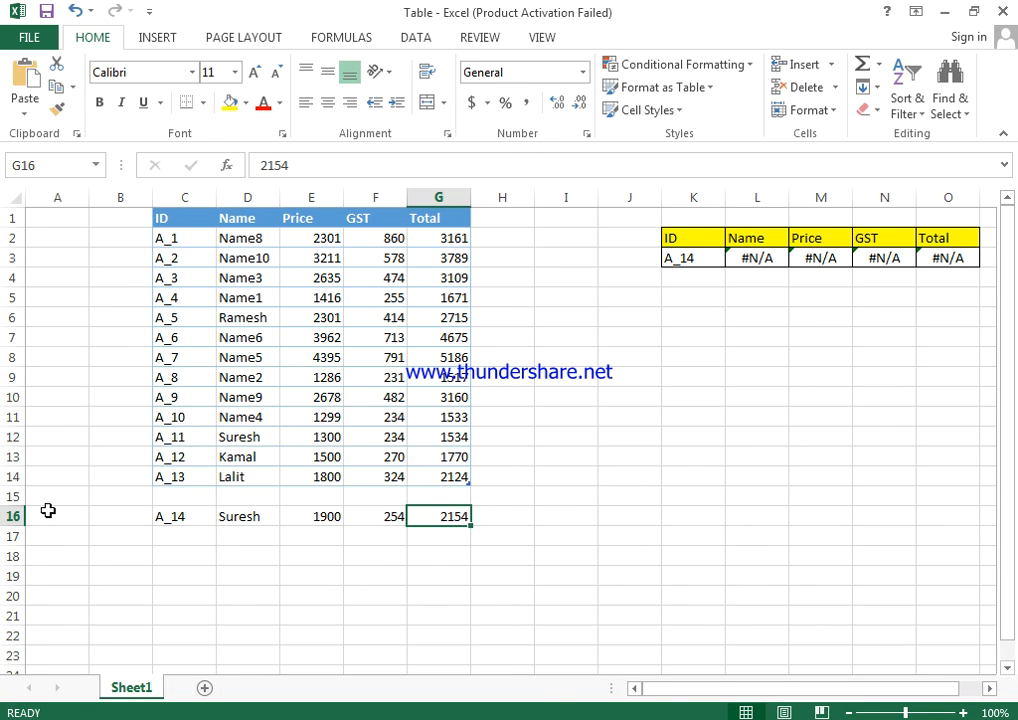
{"action": "left_click", "coordinate": [178, 516]}
{"action": "left_click_drag", "start_coordinate": [247, 516], "coordinate": [466, 520]}
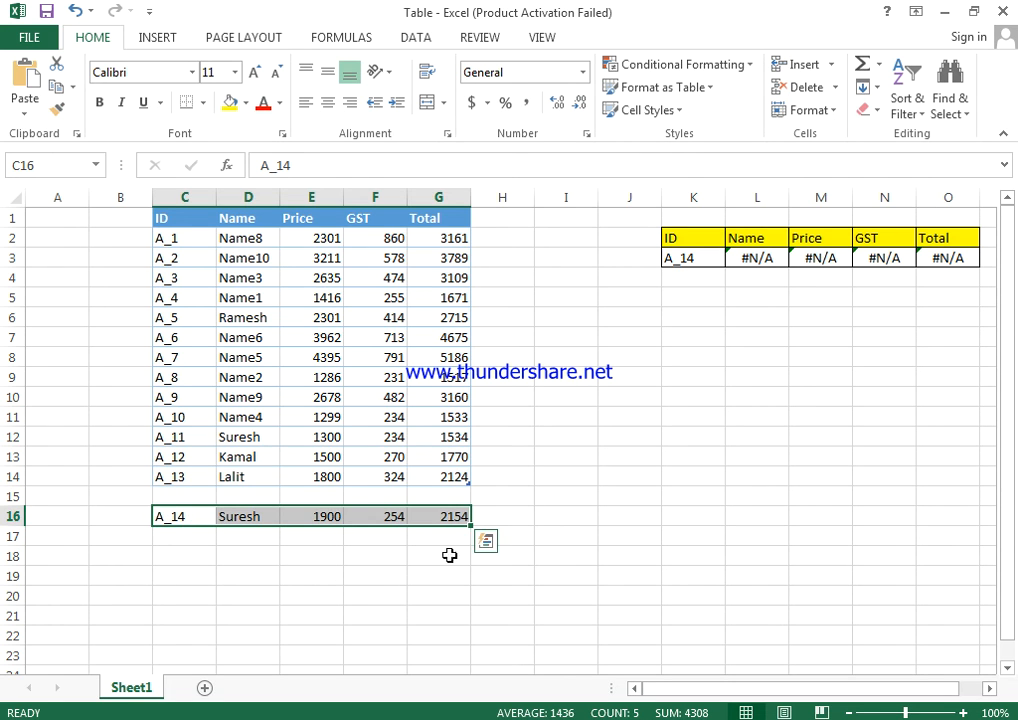
Try to attach the A_14 record to the table by deleting the empty row 15 and recommitting the ID in C15.
{"action": "left_click", "coordinate": [8, 496]}
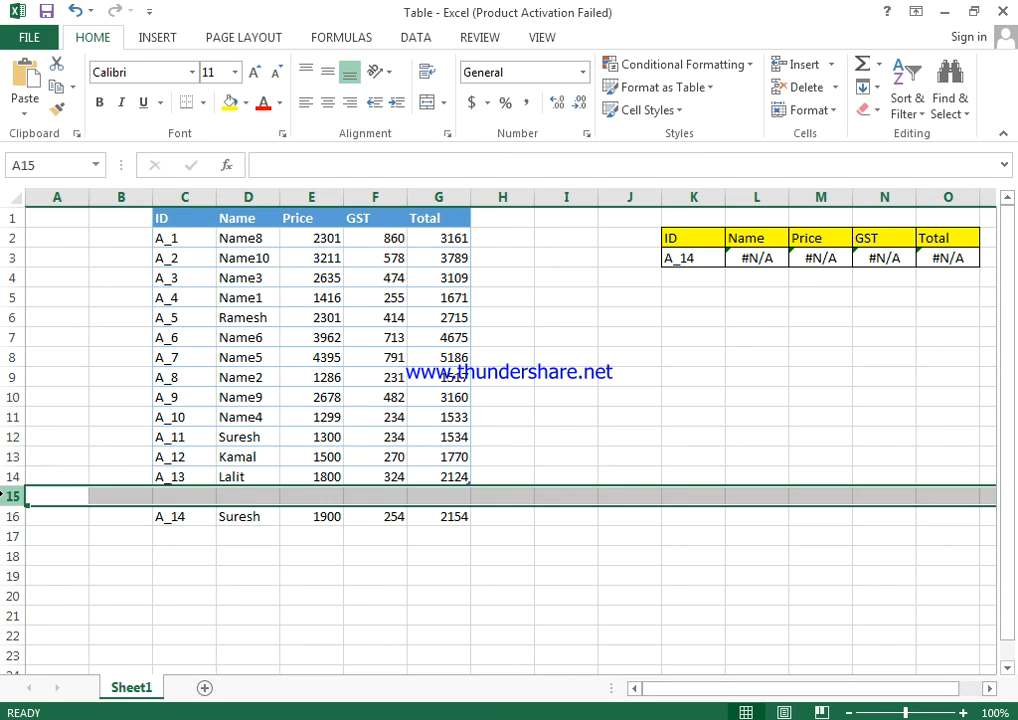
{"action": "right_click", "coordinate": [7, 496]}
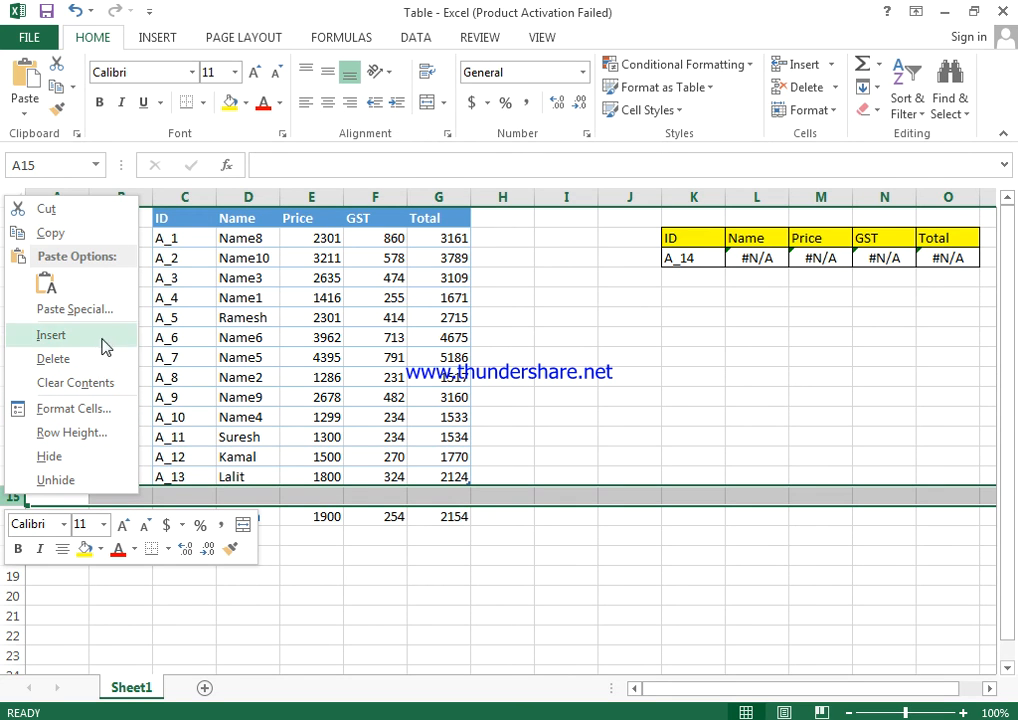
{"action": "left_click", "coordinate": [68, 358]}
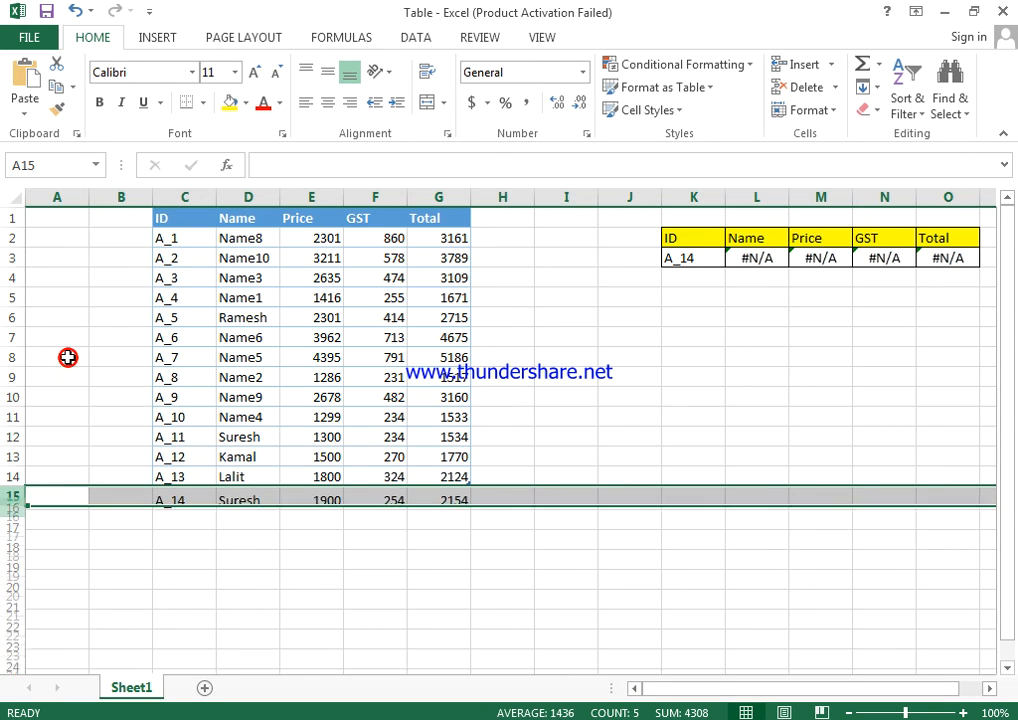
{"action": "left_click", "coordinate": [461, 497]}
{"action": "key", "text": "Left"}
{"action": "key", "text": "Left"}
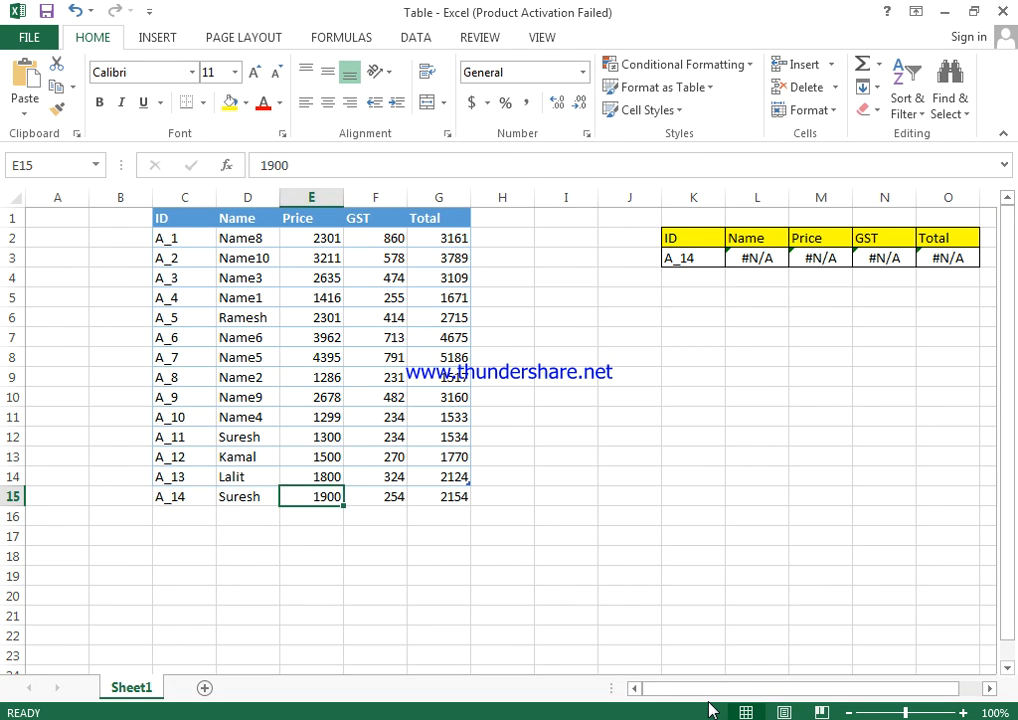
{"action": "key", "text": "Left"}
{"action": "key", "text": "Left"}
{"action": "key", "text": "F2"}
{"action": "key", "text": "Return"}
{"action": "key", "text": "Up"}
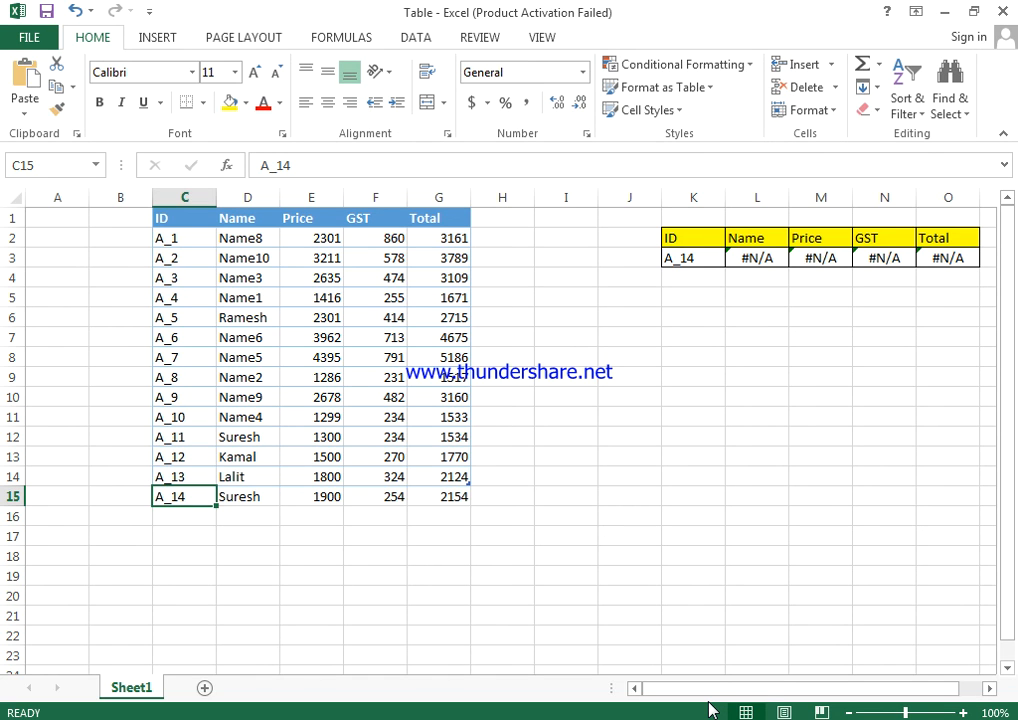
Undo the deletion of the empty row 15.
{"action": "key", "text": "ctrl+z"}
{"action": "key", "text": "shift+space"}
{"action": "key", "text": "ctrl+shift+plus"}
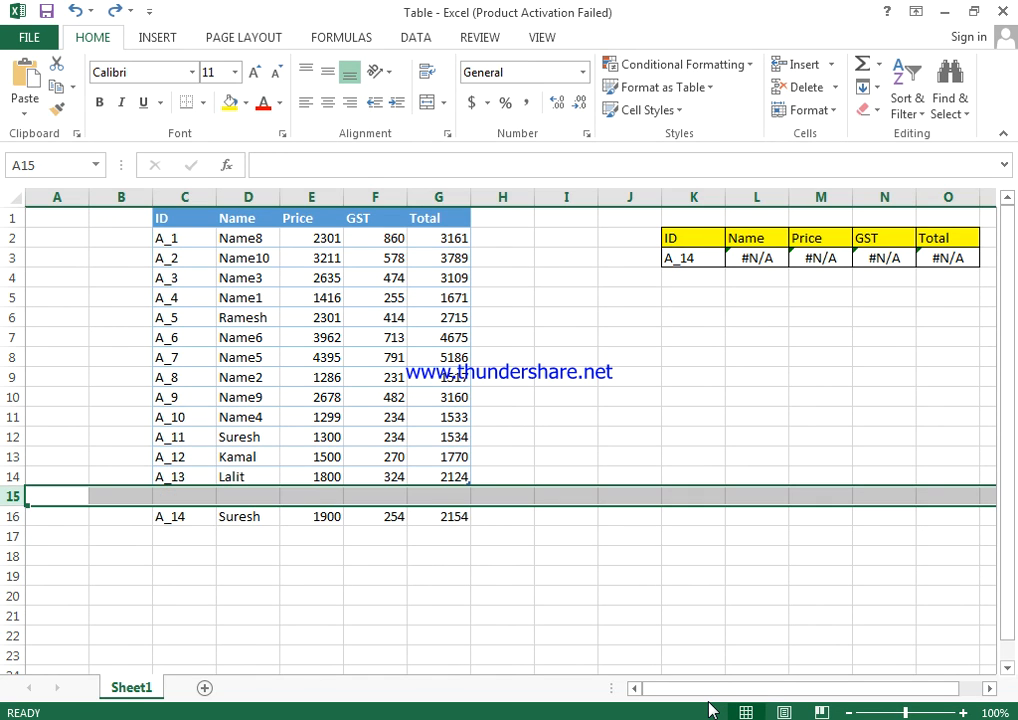
Copy the A_14 record's ID, name and price from C16:E16 into row 15 directly below the table.
{"action": "key", "text": "Down"}
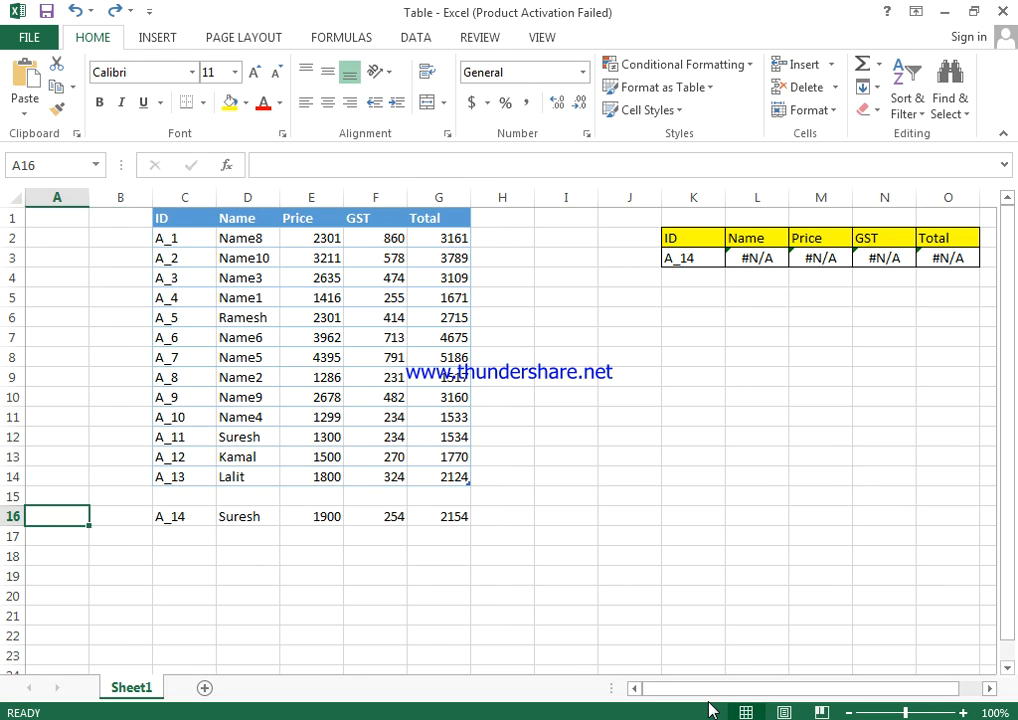
{"action": "key", "text": "Right"}
{"action": "key", "text": "Right"}
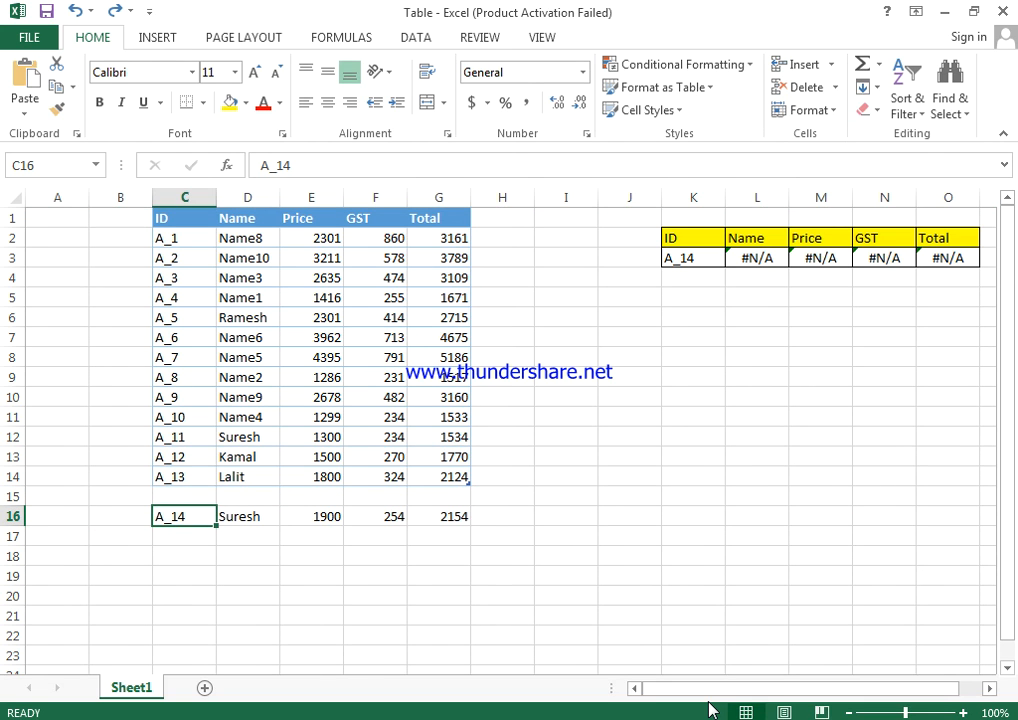
{"action": "key", "text": "shift+Right"}
{"action": "key", "text": "shift+Right"}
{"action": "key", "text": "shift+Right"}
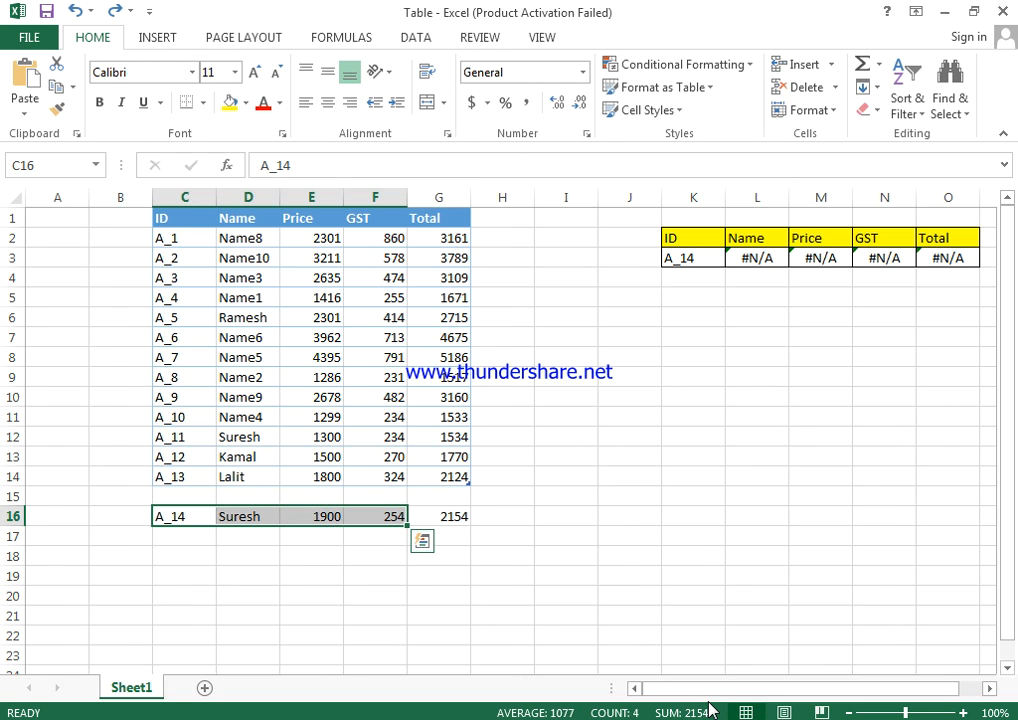
{"action": "key", "text": "shift+Left"}
{"action": "key", "text": "ctrl+c"}
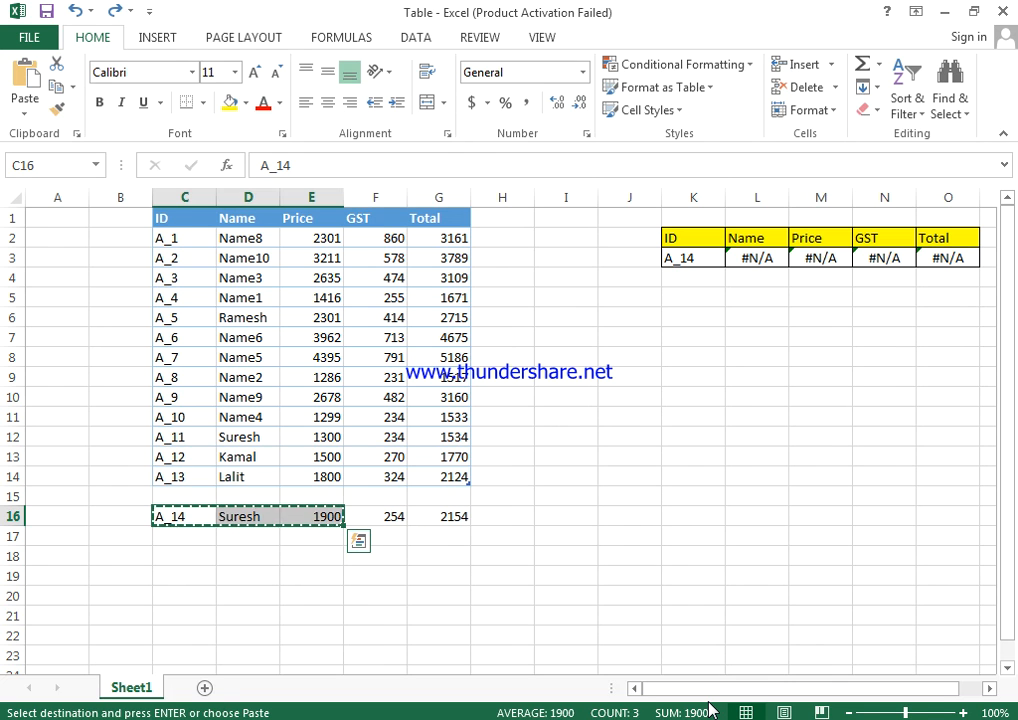
{"action": "key", "text": "Up"}
{"action": "key", "text": "Return"}
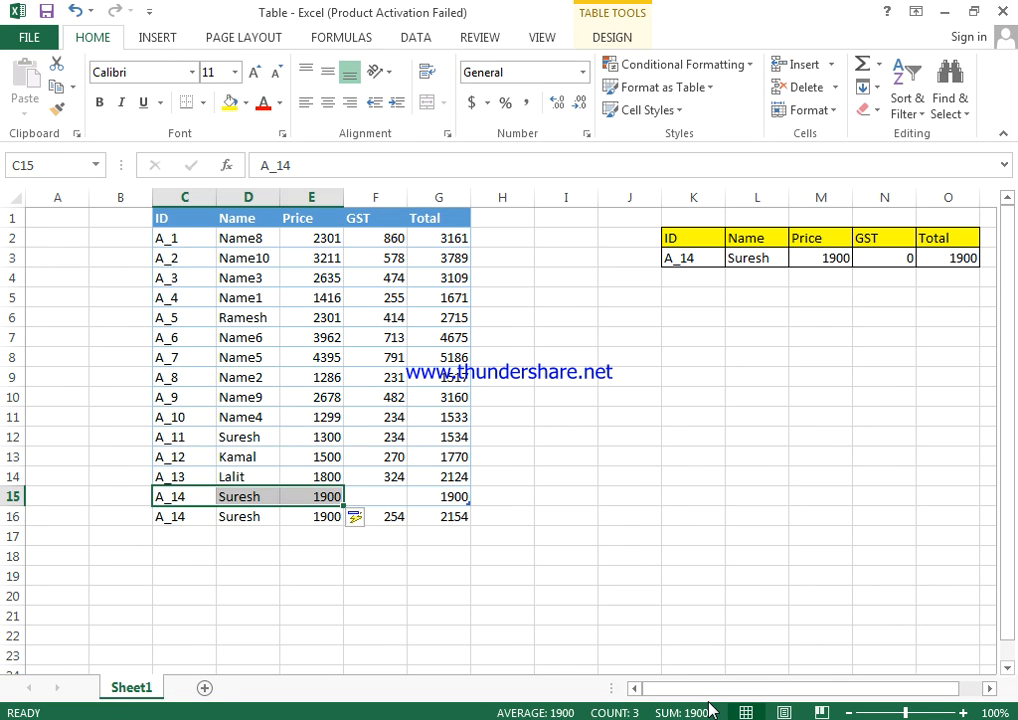
Check the GST lookup in N3 and fill the GST formula down from F14 to F15.
{"action": "key", "text": "Right"}
{"action": "key", "text": "Right"}
{"action": "key", "text": "Right"}
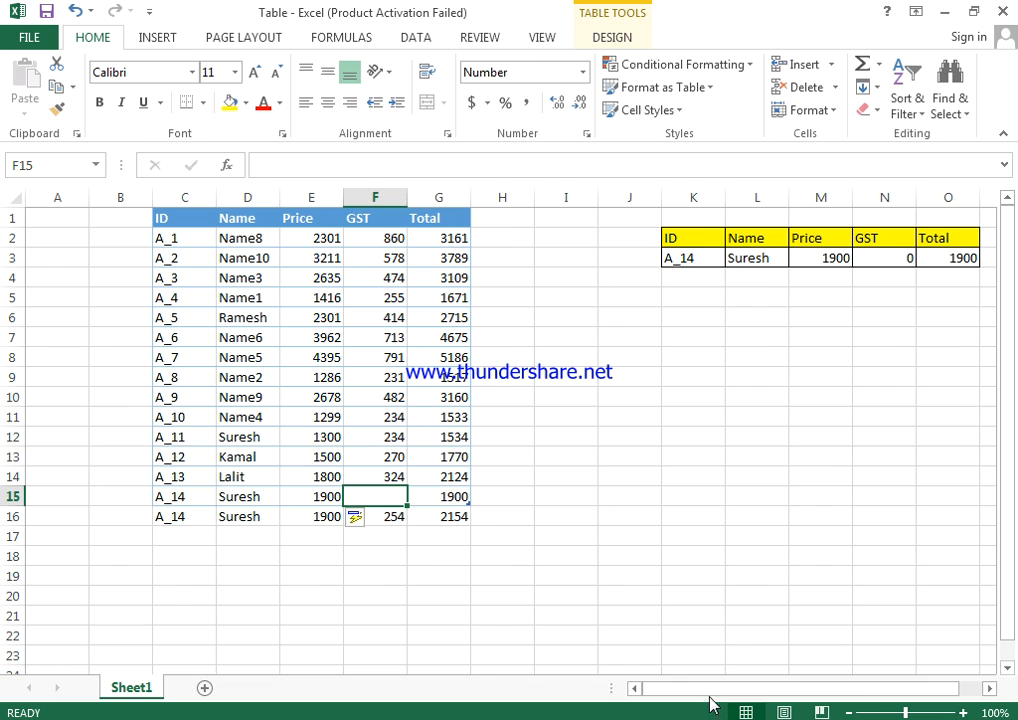
{"action": "left_click", "coordinate": [893, 262]}
{"action": "left_click_drag", "start_coordinate": [385, 477], "coordinate": [391, 496]}
{"action": "key", "text": "ctrl+d"}
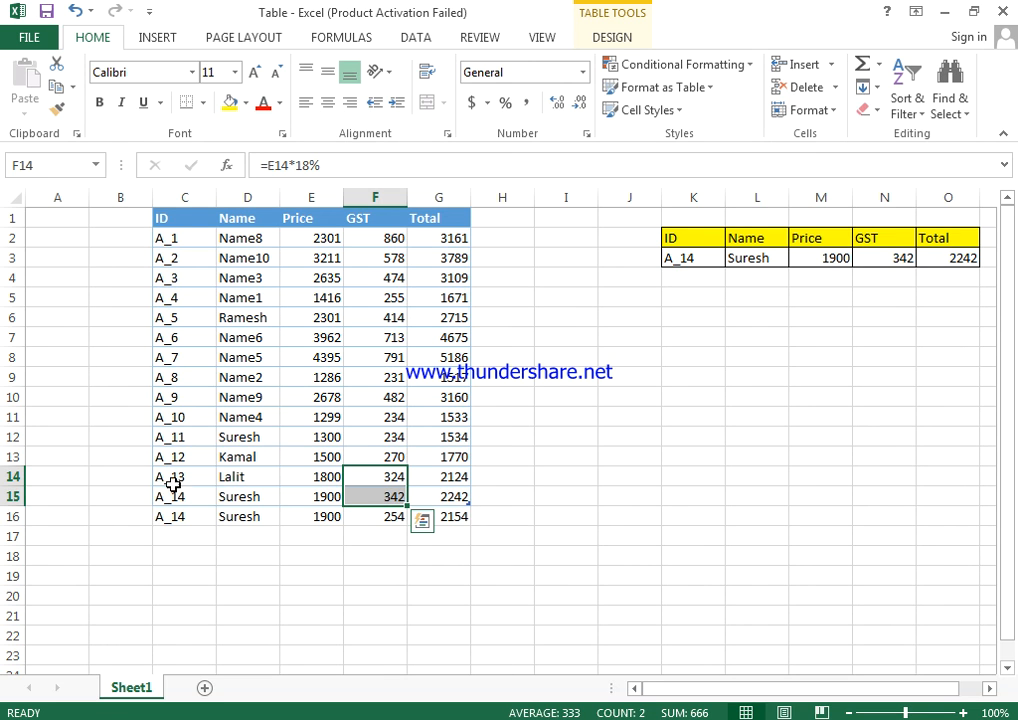
Clear the duplicate A_14 record from C16:H16 below the table.
{"action": "left_click_drag", "start_coordinate": [164, 522], "coordinate": [515, 530]}
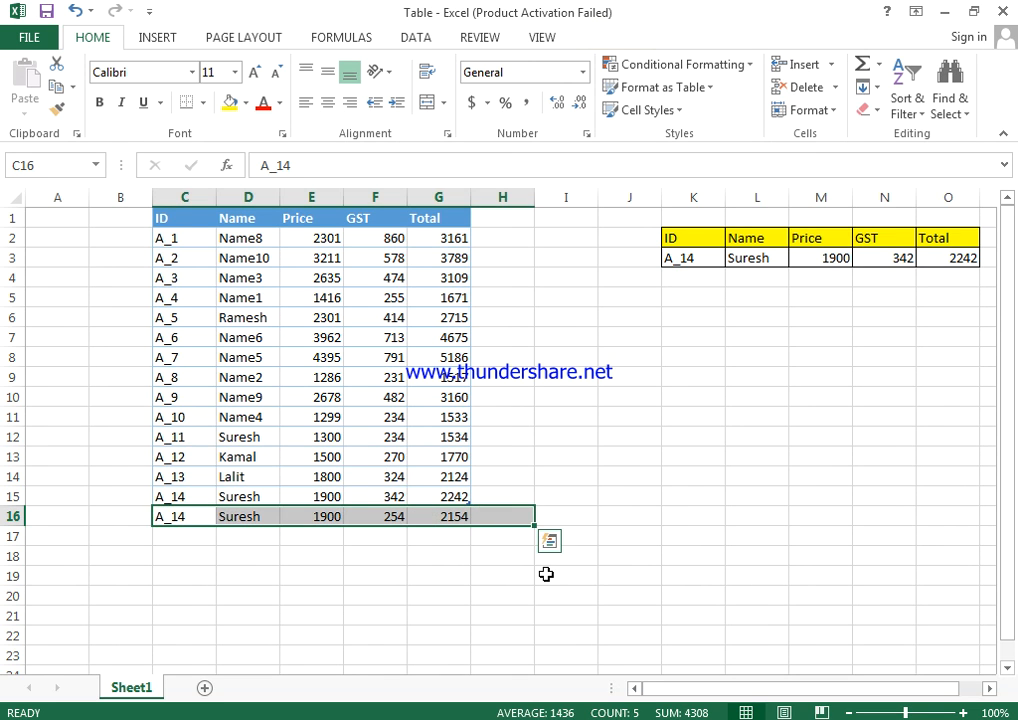
{"action": "key", "text": "Delete"}
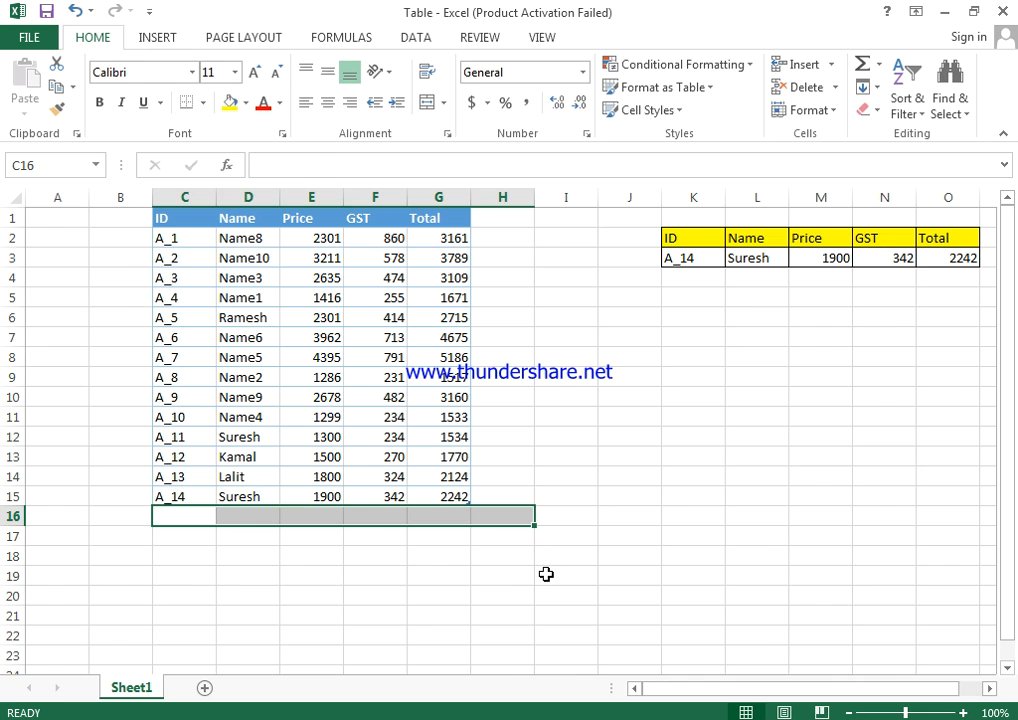
{"action": "mouse_move", "coordinate": [272, 719]}
{"action": "left_click", "coordinate": [557, 516]}
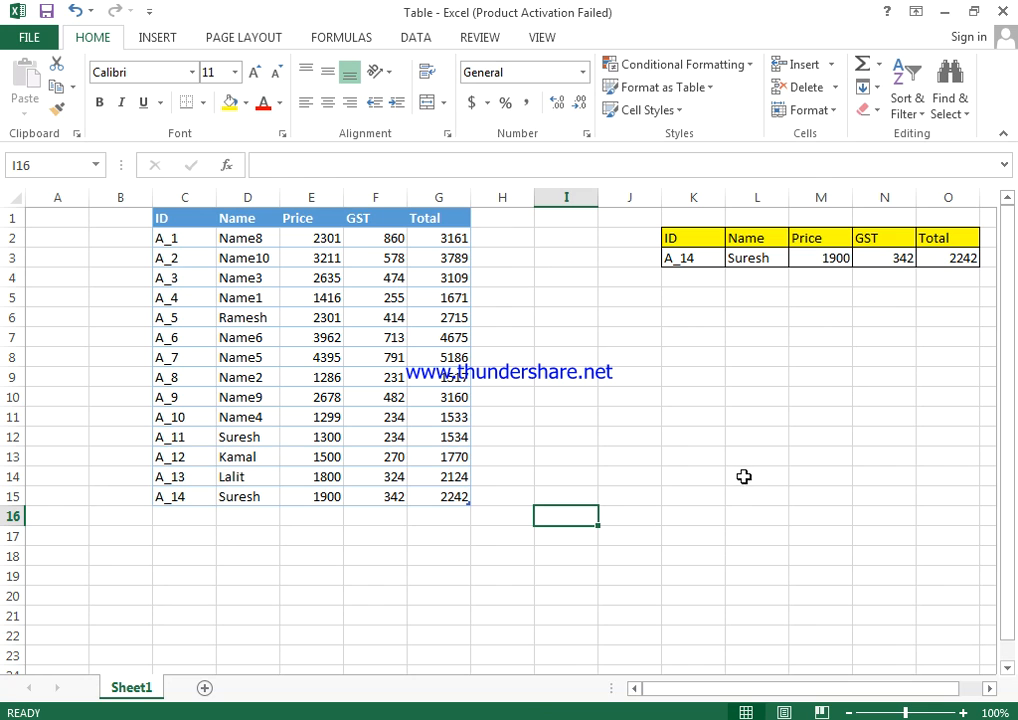